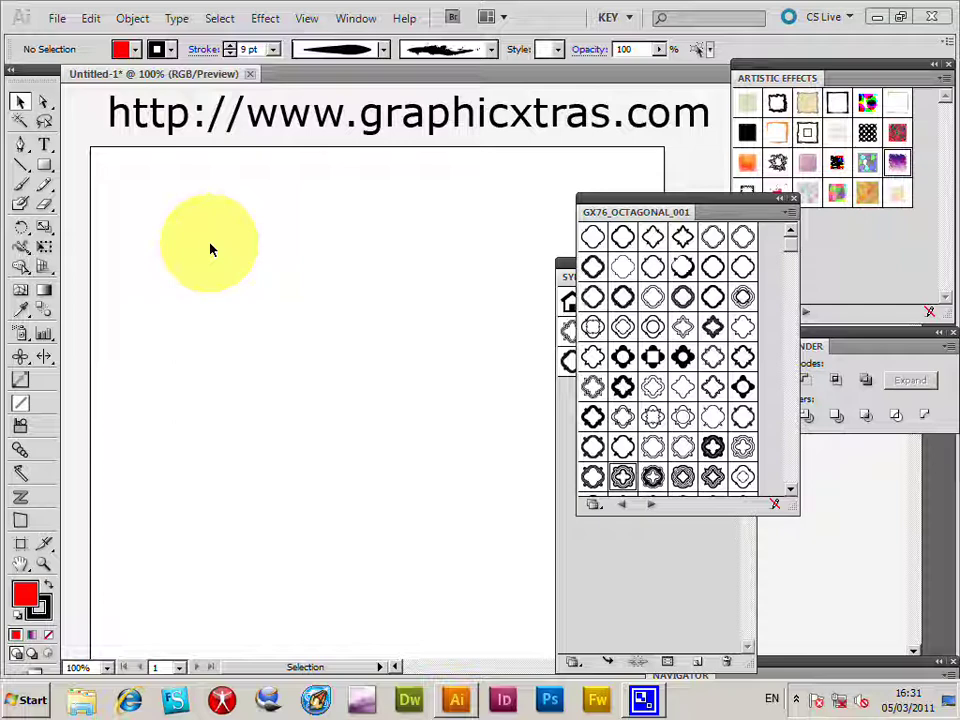
# Step: Dock the GX76_OCTAGONAL_001 library panel beside the document's Symbols panel
pyautogui.moveTo(664, 213); pyautogui.dragTo(672, 184)
pyautogui.moveTo(608, 180); pyautogui.dragTo(710, 206)
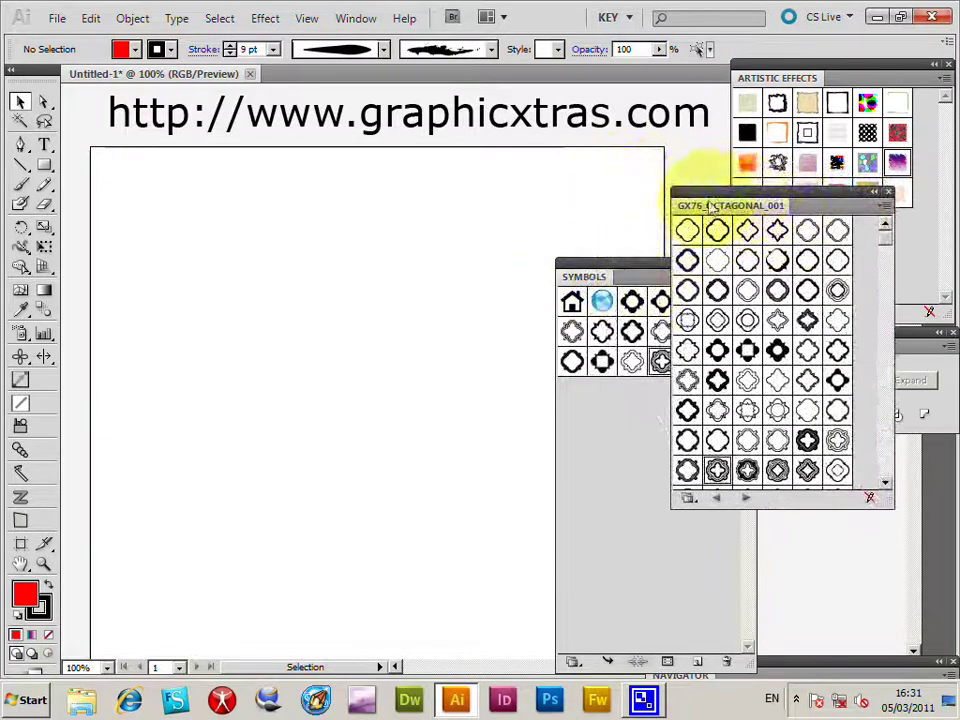
# Step: Add an outline octagon from the GX76_OCTAGONAL_001 library to the document's Symbols panel
pyautogui.click(580, 273)
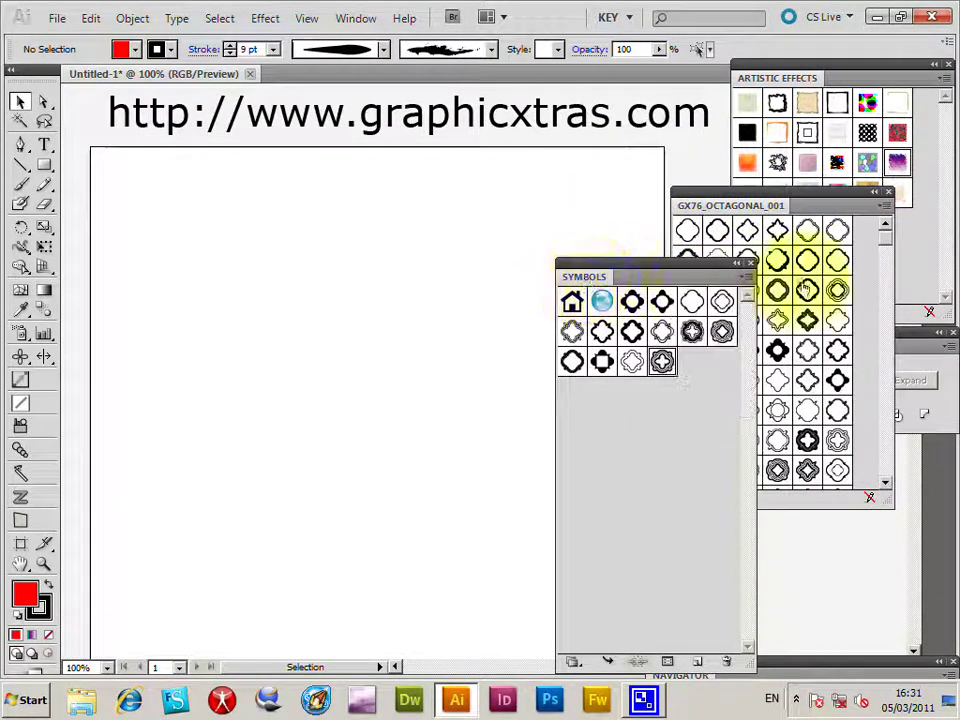
pyautogui.click(745, 283)
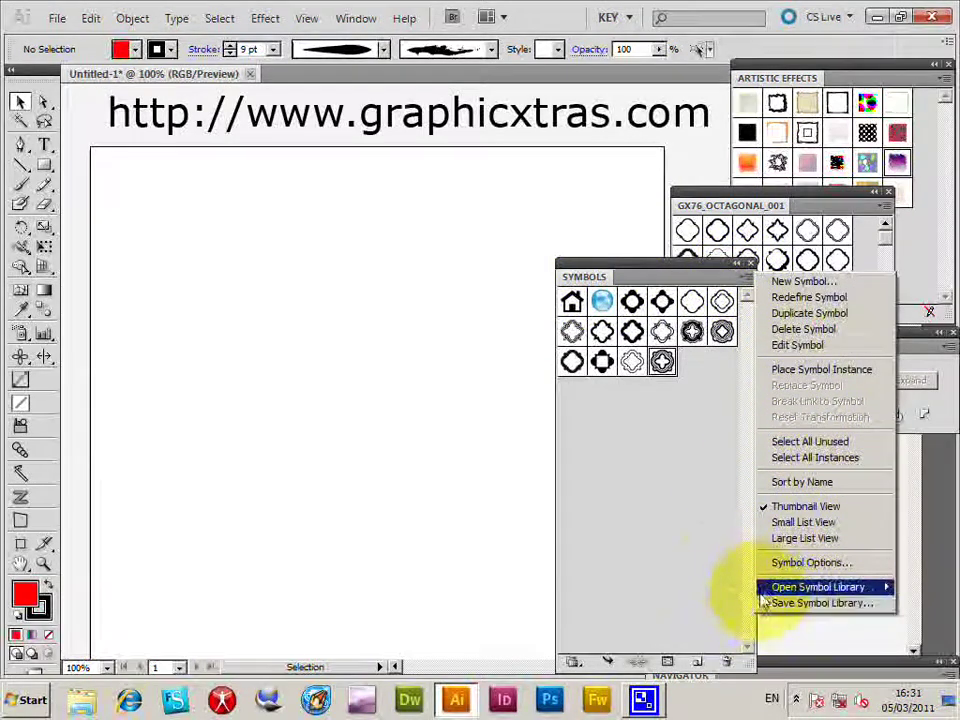
pyautogui.click(712, 224)
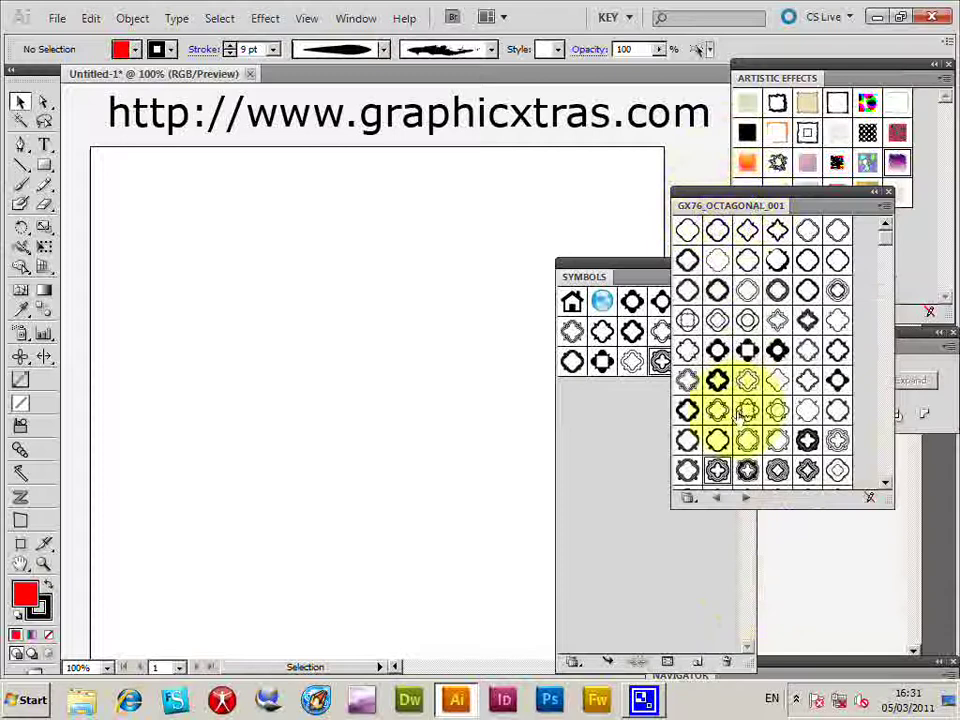
pyautogui.click(748, 382)
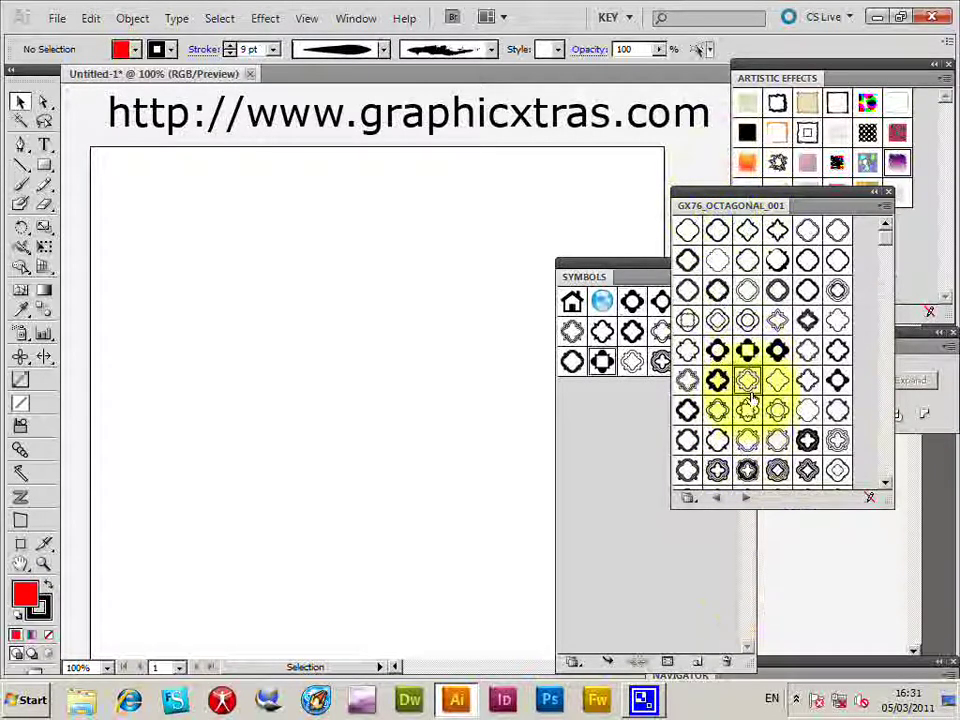
pyautogui.click(836, 470)
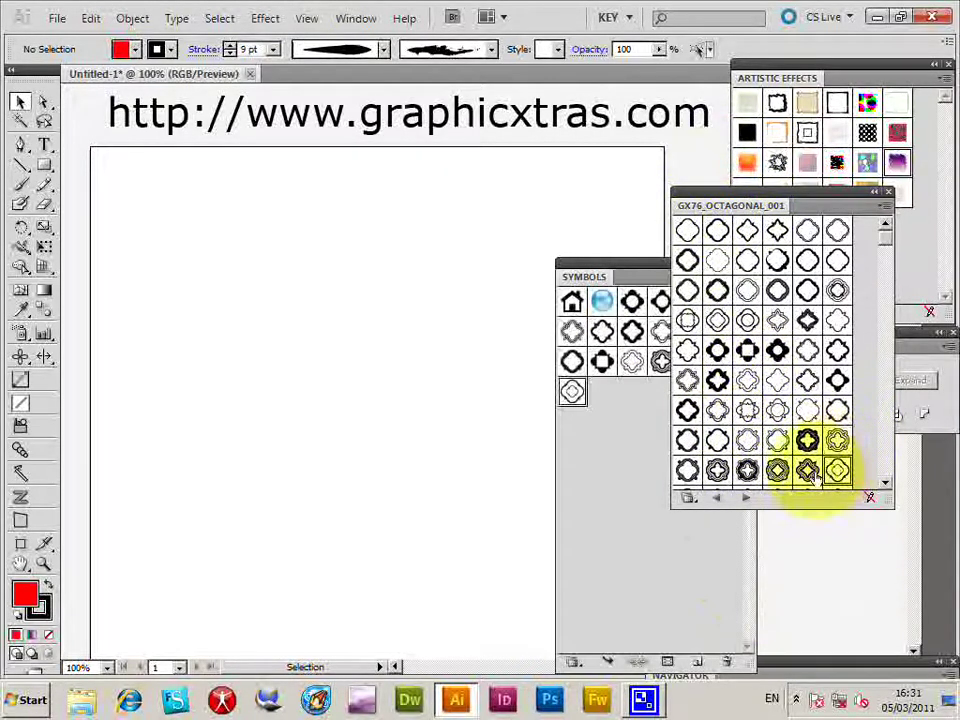
pyautogui.click(597, 287)
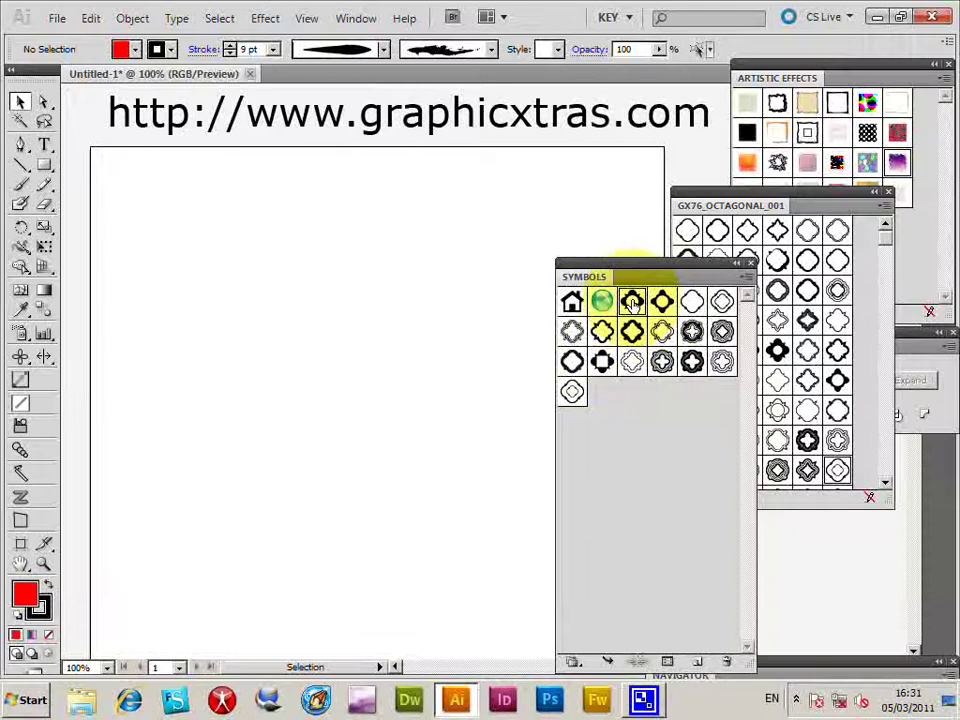
# Step: Place the black flower symbol on the artboard, enlarged to fill most of the page
pyautogui.moveTo(632, 303); pyautogui.dragTo(185, 325)
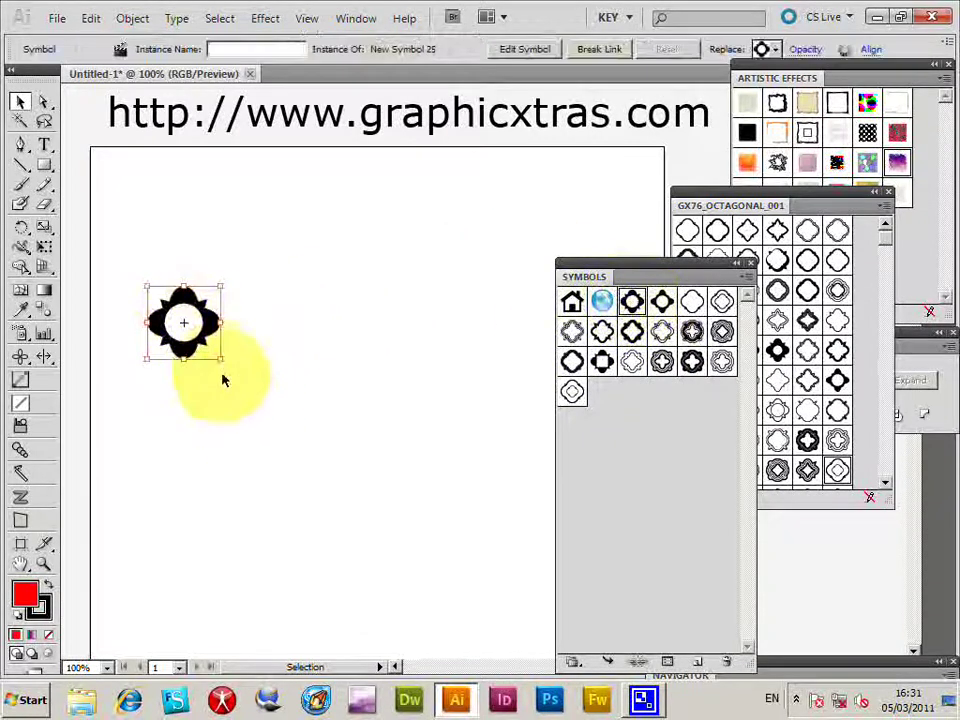
pyautogui.moveTo(221, 368); pyautogui.dragTo(470, 590)
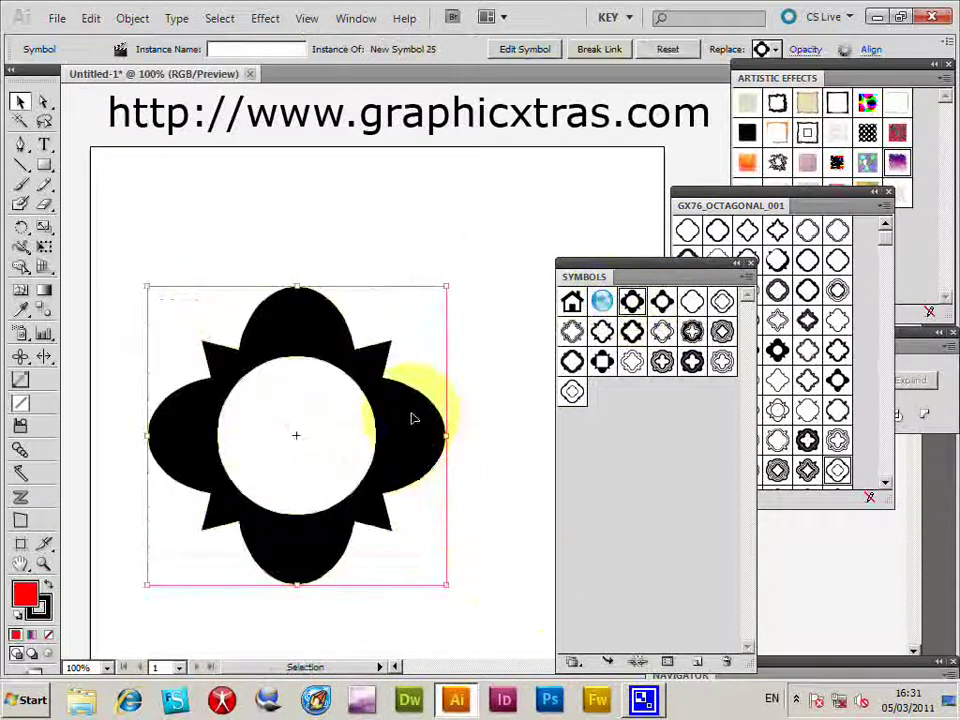
pyautogui.moveTo(406, 428); pyautogui.dragTo(390, 283)
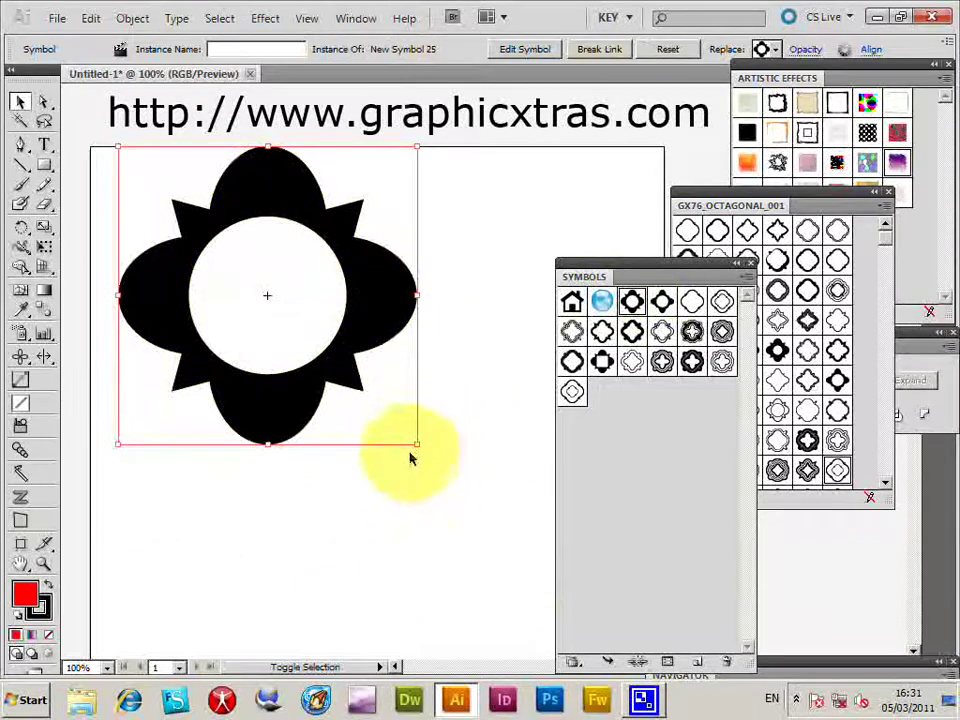
pyautogui.moveTo(417, 443); pyautogui.dragTo(546, 574)
pyautogui.moveTo(497, 399); pyautogui.dragTo(497, 431)
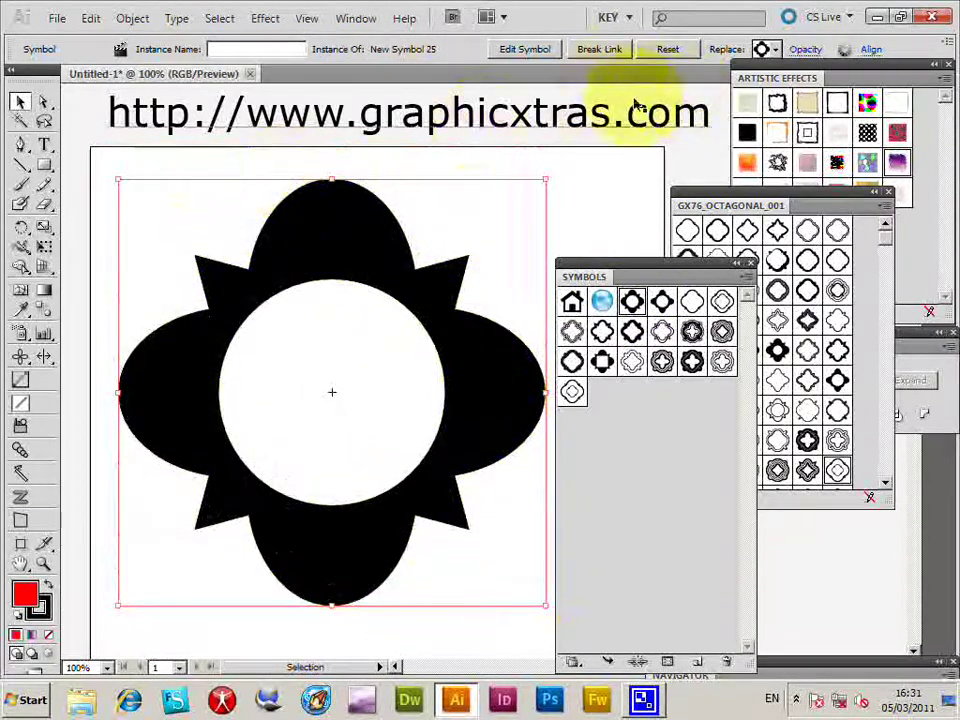
# Step: Break the symbol link and give the flower a red fill with a 10 pt black stroke
pyautogui.click(596, 50)
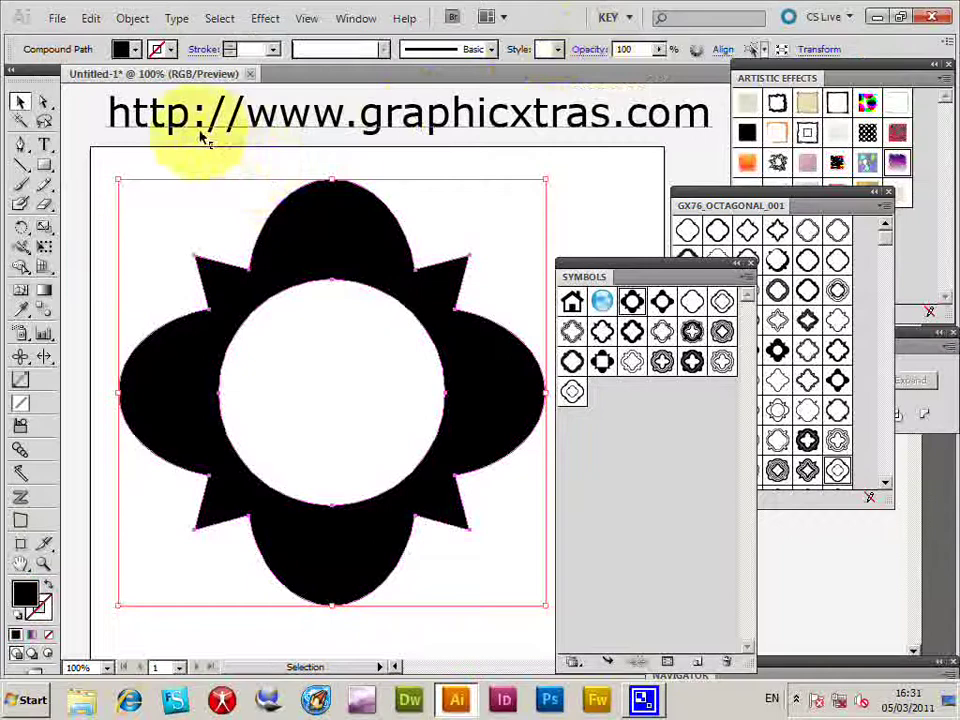
pyautogui.click(134, 49)
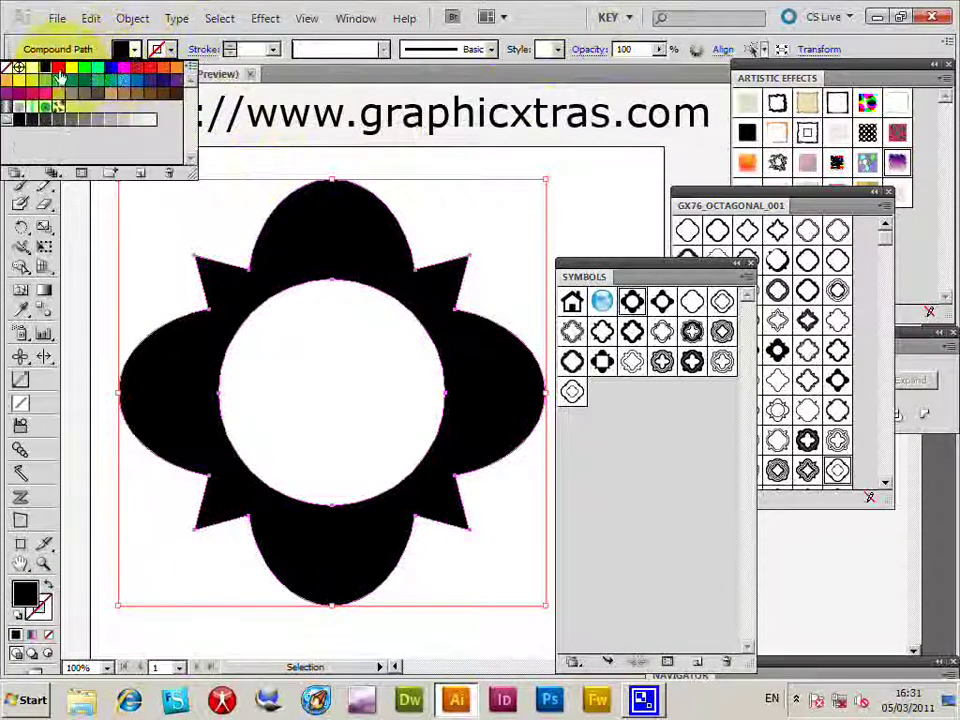
pyautogui.click(58, 70)
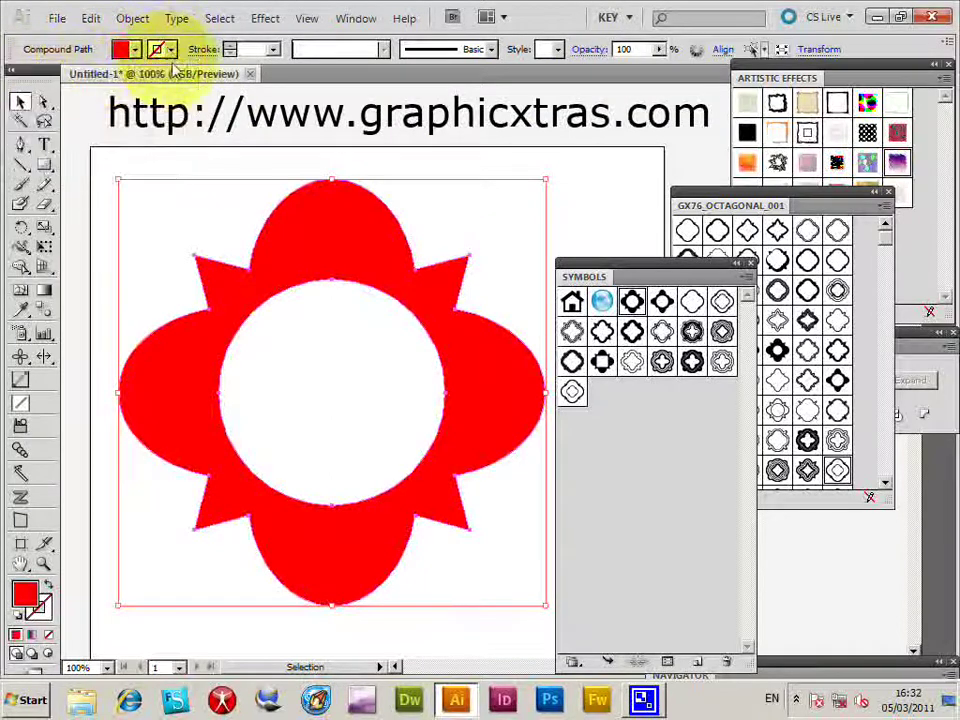
pyautogui.click(170, 49)
pyautogui.click(44, 68)
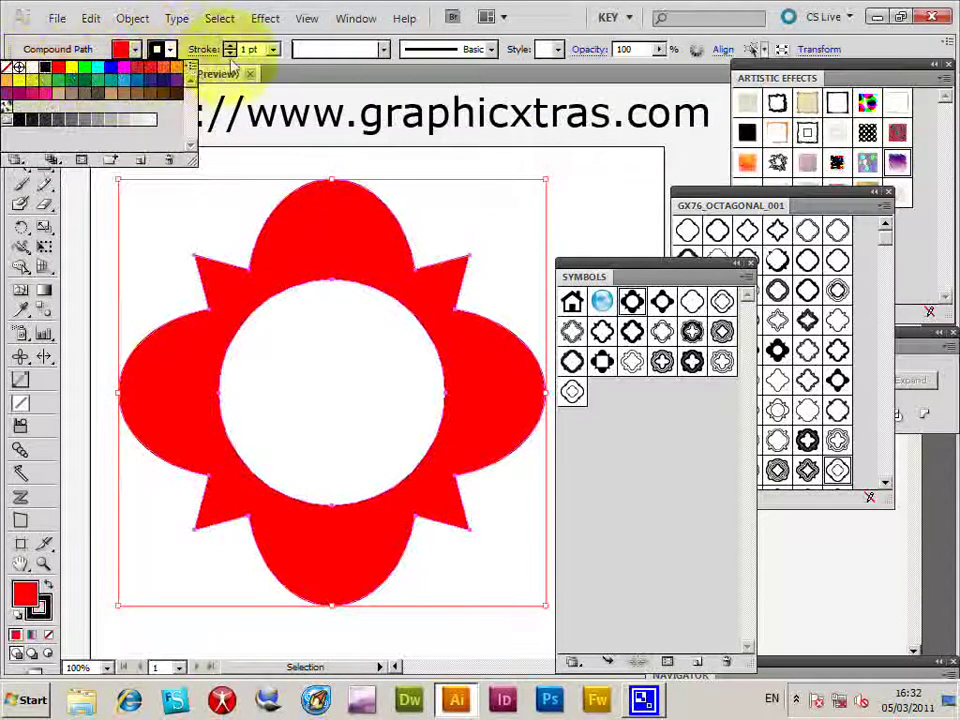
pyautogui.click(272, 49)
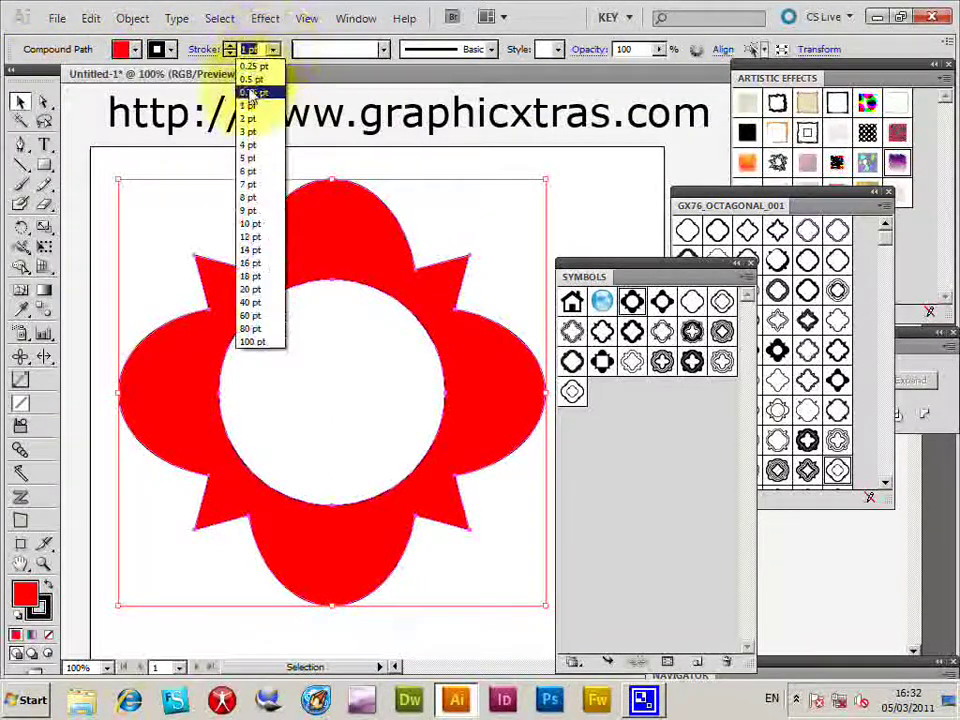
pyautogui.click(250, 223)
pyautogui.click(384, 50)
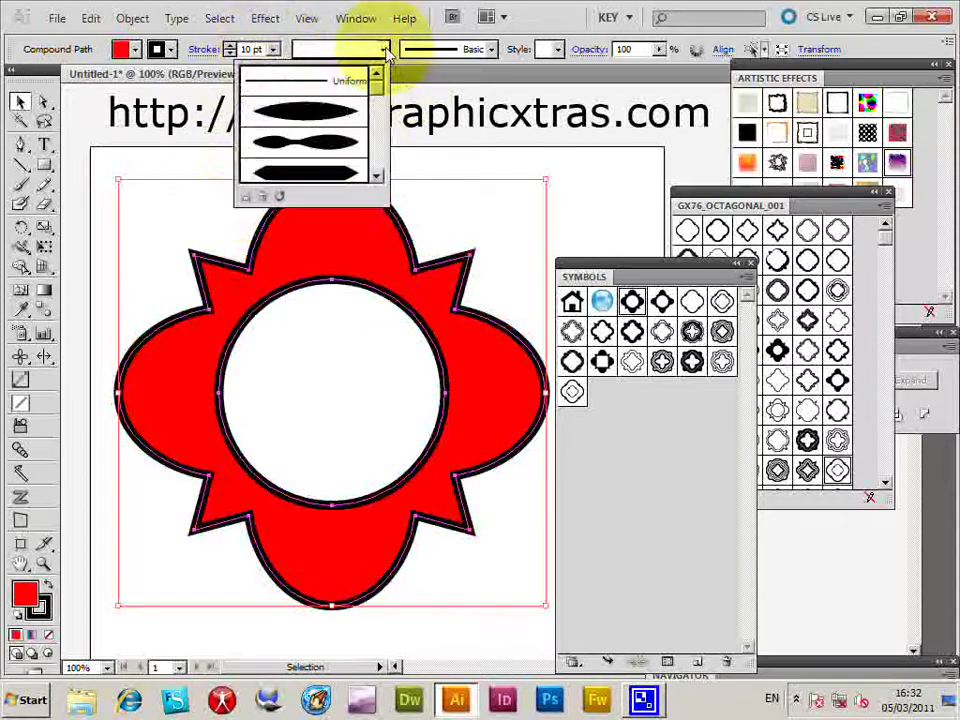
# Step: Apply Width Profile 1 to the outline, preview it, then try a wavy profile
pyautogui.click(316, 121)
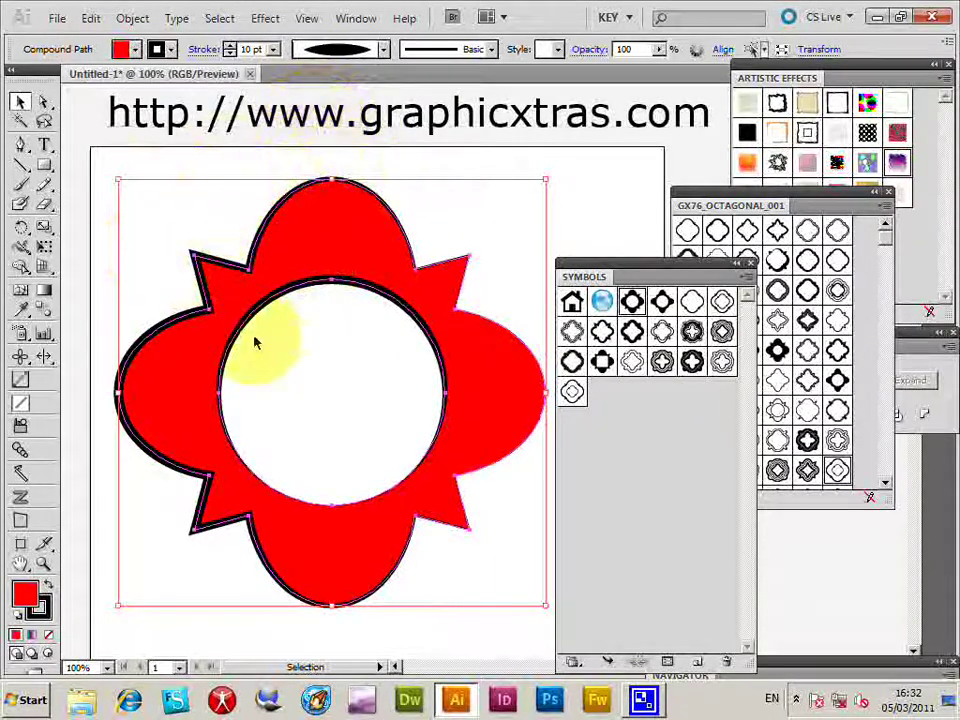
pyautogui.click(264, 186)
pyautogui.click(450, 280)
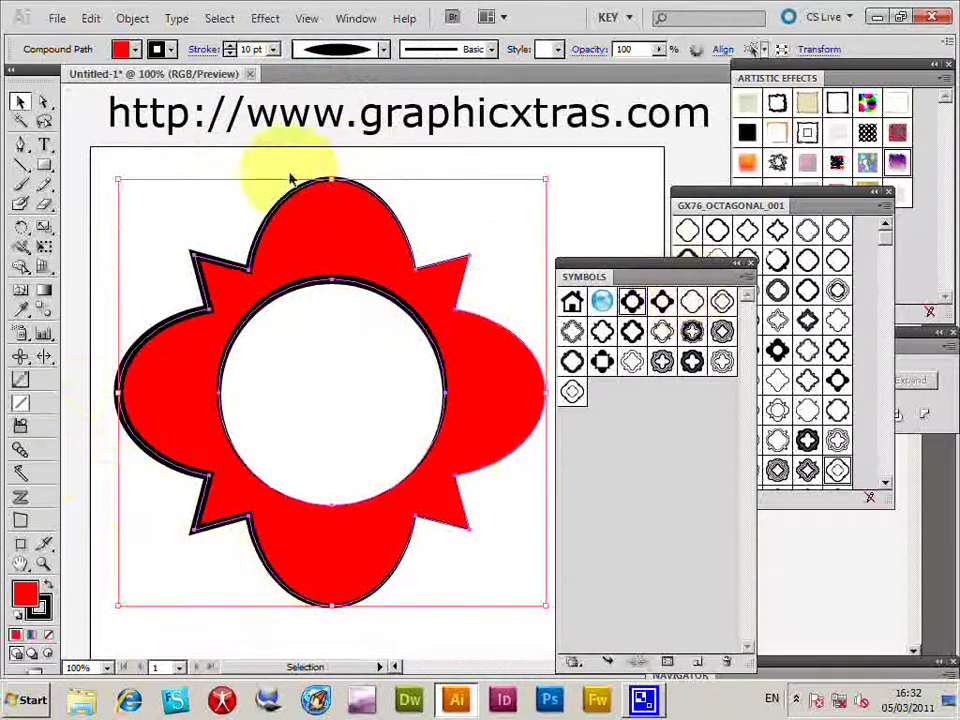
pyautogui.click(383, 53)
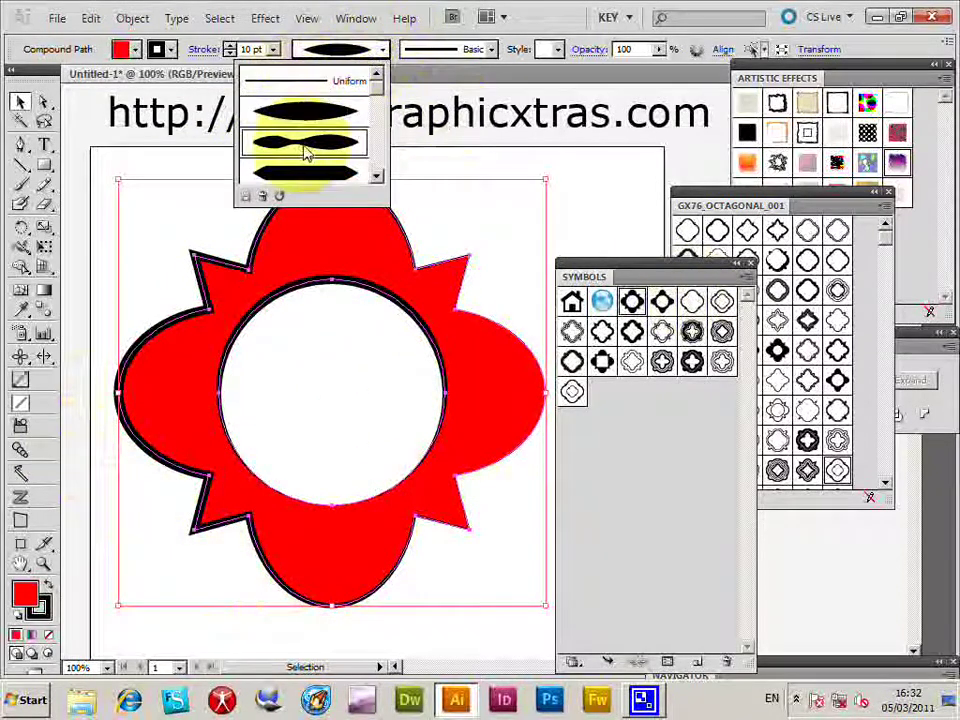
pyautogui.click(304, 146)
# Step: Try the tapered and arrow width profiles, settling on the bumpy profile
pyautogui.click(385, 53)
pyautogui.click(308, 172)
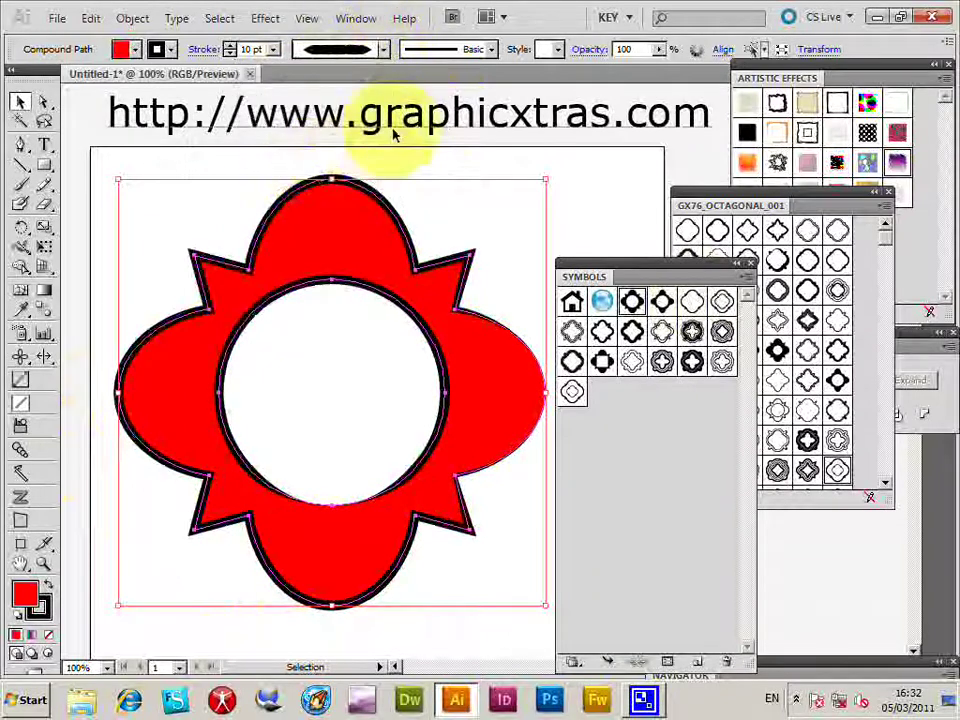
pyautogui.click(383, 49)
pyautogui.moveTo(377, 88); pyautogui.dragTo(377, 133)
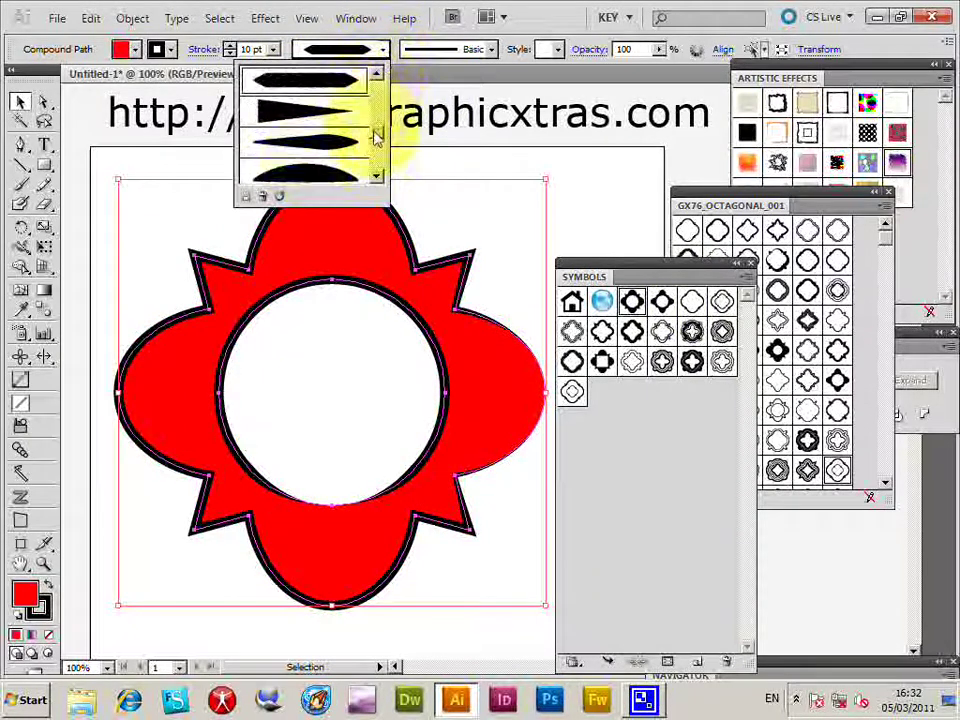
pyautogui.click(343, 141)
pyautogui.click(383, 49)
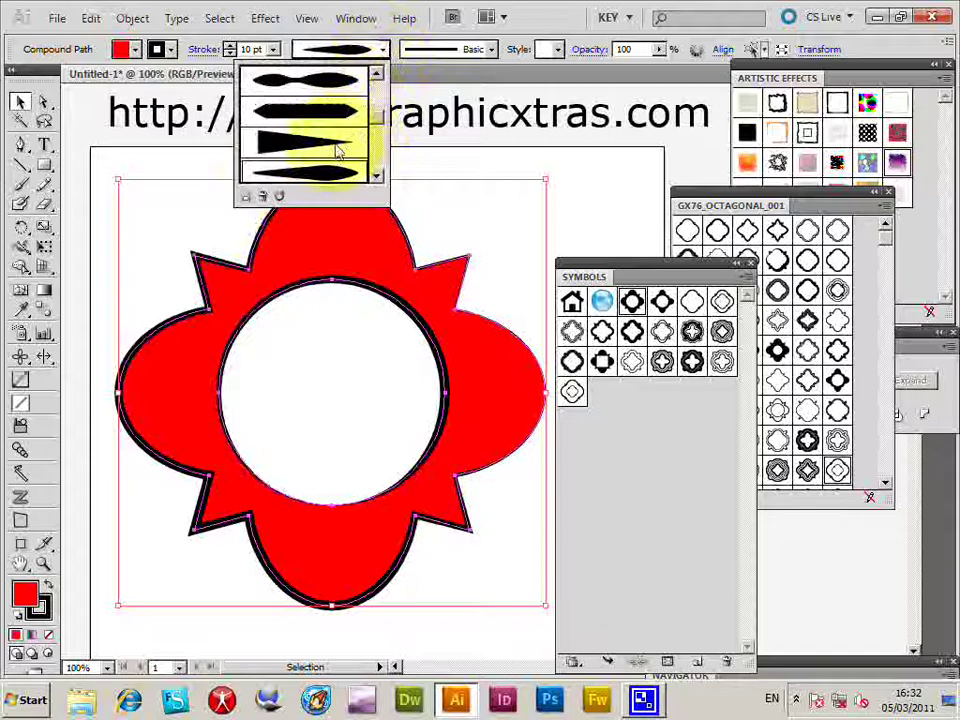
pyautogui.moveTo(381, 118); pyautogui.dragTo(382, 150)
pyautogui.click(317, 176)
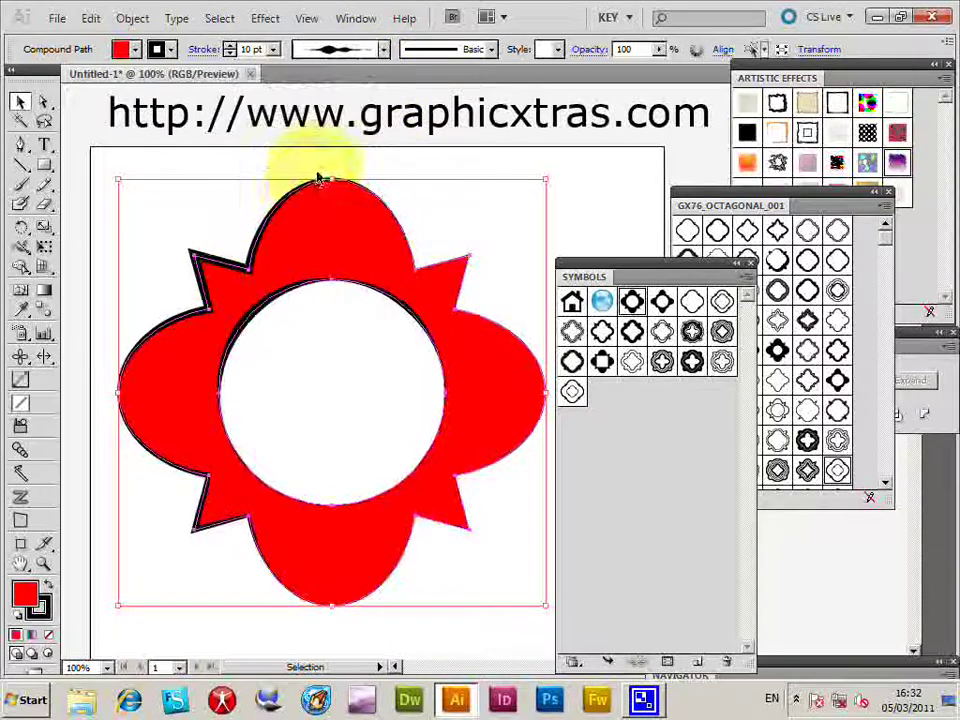
# Step: Thicken the outline to 18 pt and hand-widen it at seven points around the lobes
pyautogui.click(272, 49)
pyautogui.click(253, 278)
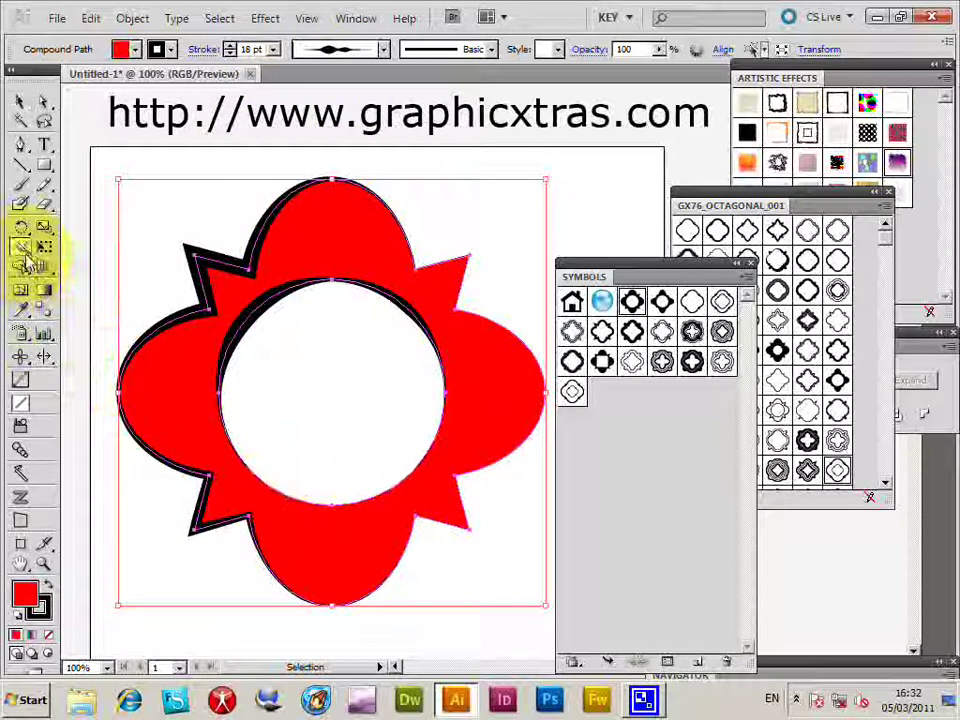
pyautogui.moveTo(30, 260); pyautogui.dragTo(62, 252)
pyautogui.moveTo(264, 232); pyautogui.dragTo(248, 211)
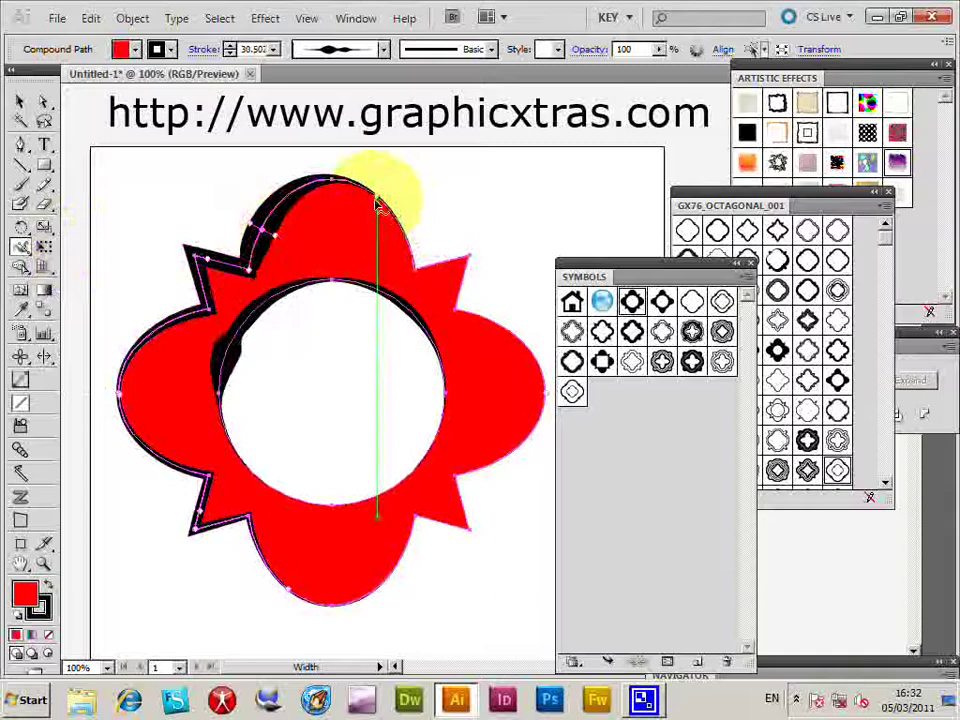
pyautogui.moveTo(379, 209); pyautogui.dragTo(370, 200)
pyautogui.moveTo(452, 297); pyautogui.dragTo(470, 305)
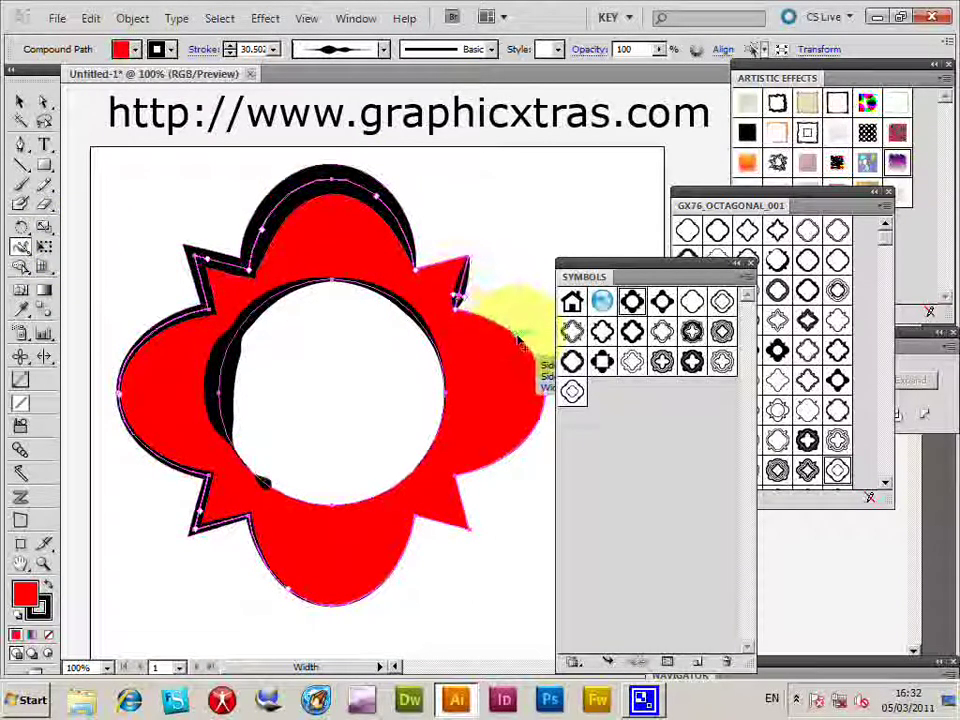
pyautogui.moveTo(523, 331)
pyautogui.mouseDown()
pyautogui.moveTo(393, 567)
pyautogui.moveTo(403, 583)
pyautogui.moveTo(396, 579)
pyautogui.mouseUp()
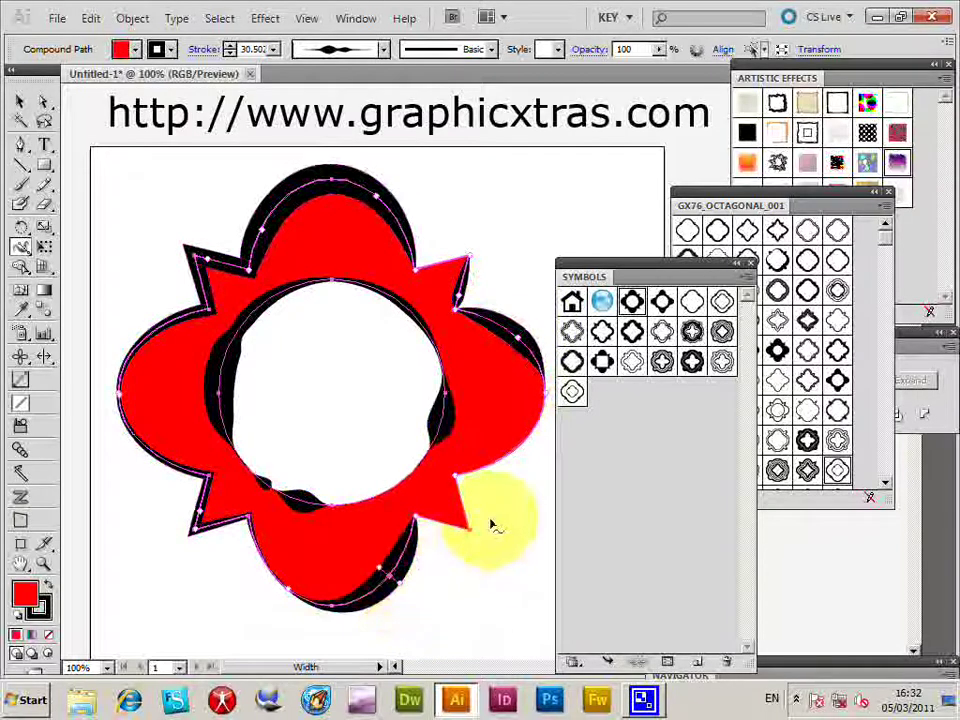
pyautogui.moveTo(514, 456); pyautogui.dragTo(440, 396)
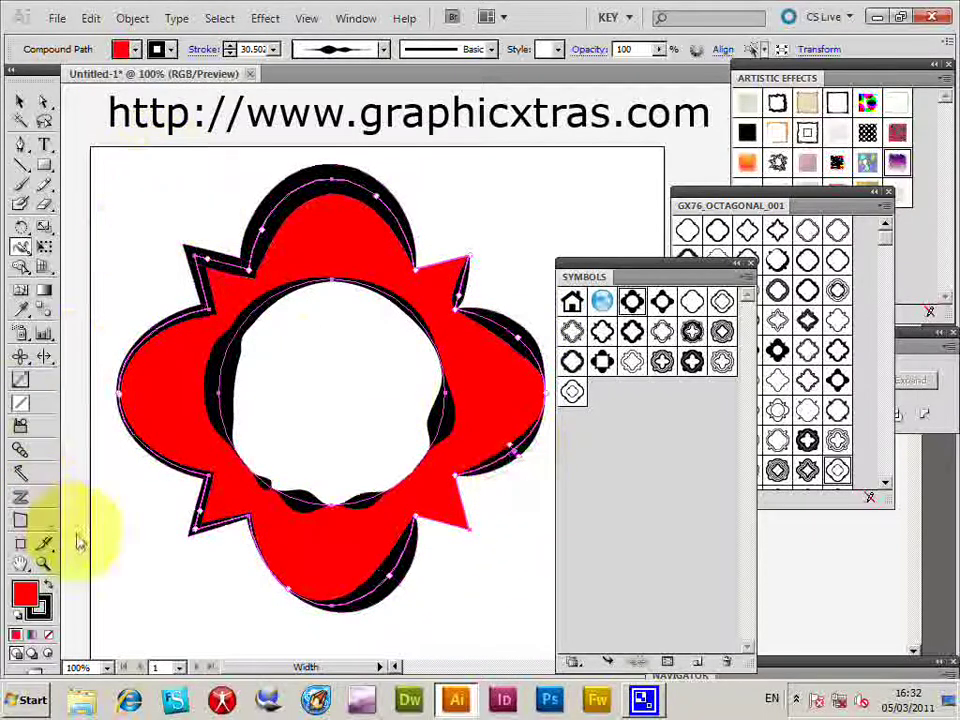
pyautogui.moveTo(200, 478); pyautogui.dragTo(190, 485)
pyautogui.moveTo(262, 312); pyautogui.dragTo(270, 320)
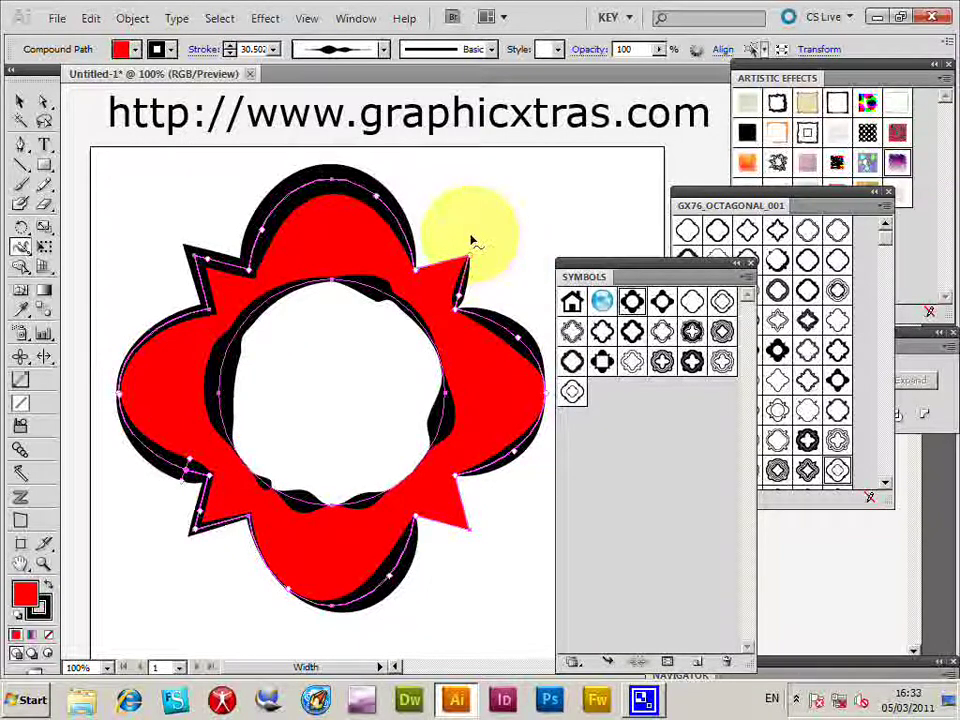
# Step: Delete the red frame and place a large multi-outline octagonal frame symbol instead
pyautogui.click(20, 101)
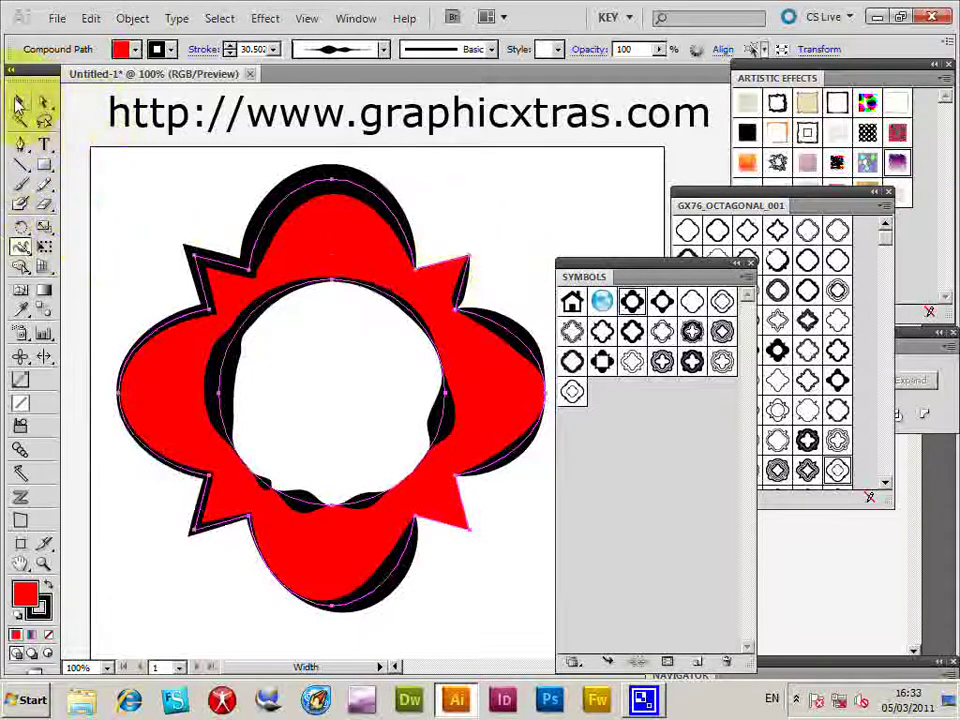
pyautogui.press('Delete')
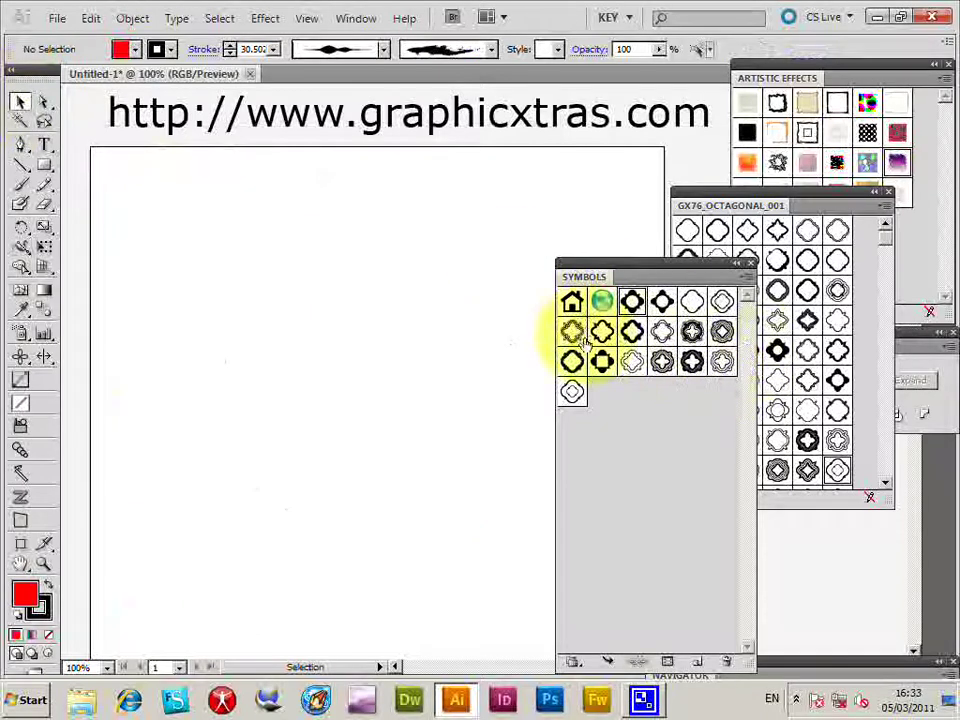
pyautogui.moveTo(573, 333); pyautogui.dragTo(249, 306)
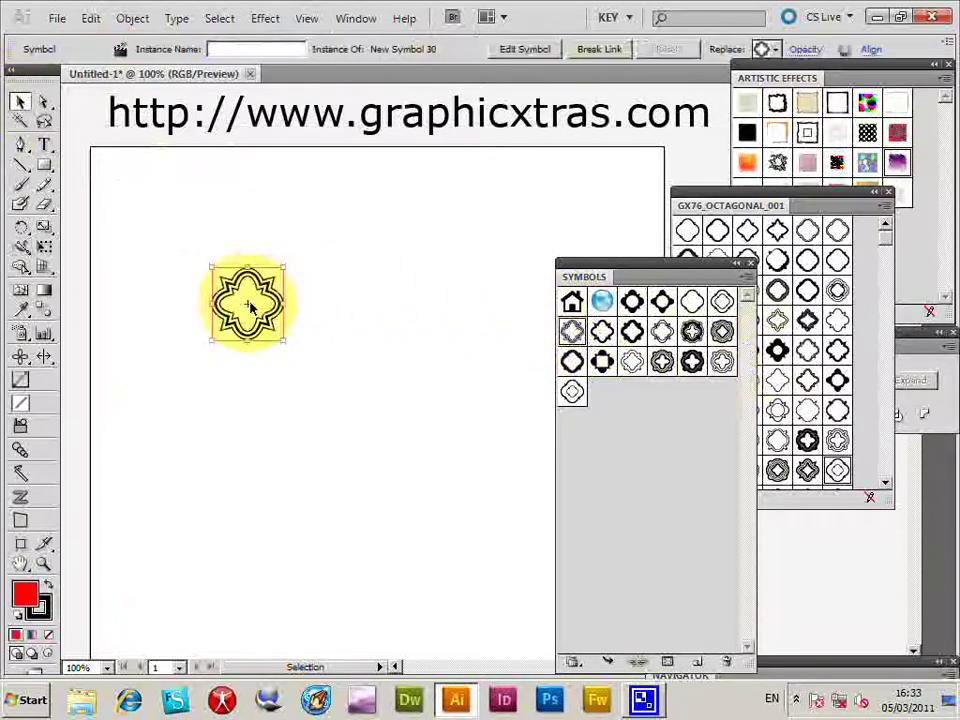
pyautogui.moveTo(283, 341); pyautogui.dragTo(518, 574)
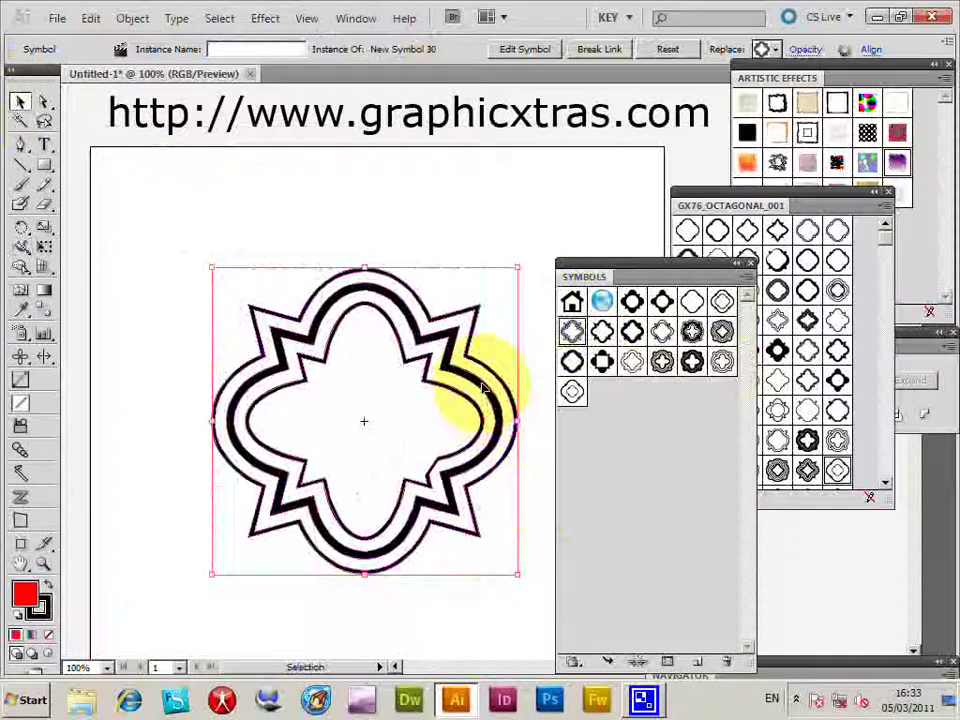
pyautogui.moveTo(830, 80); pyautogui.dragTo(739, 169)
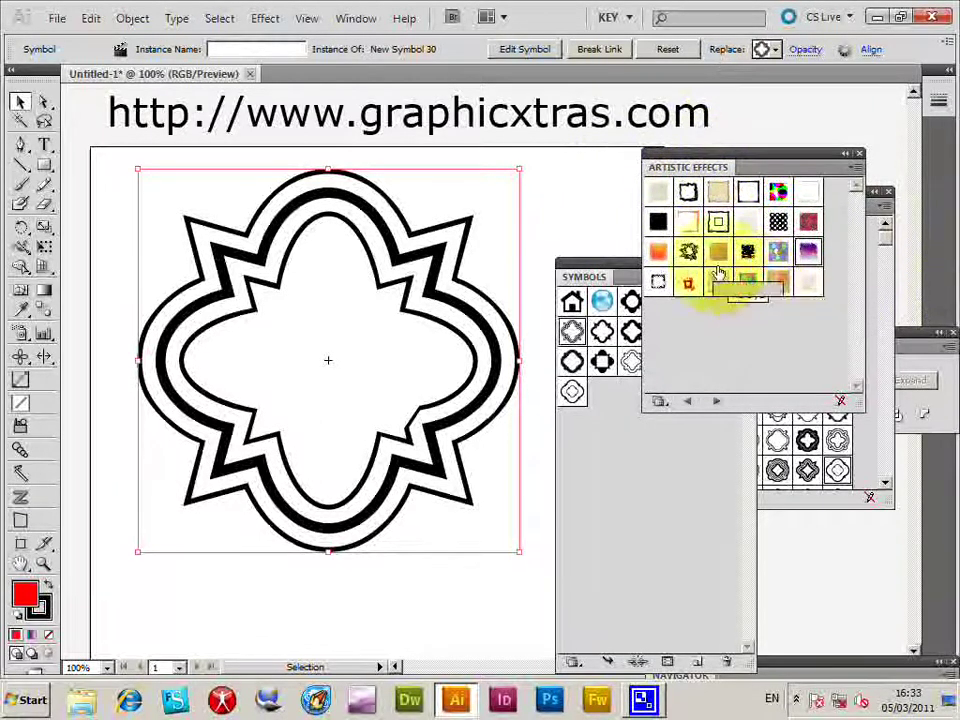
# Step: Try spray paint and other Artistic Effects styles, ending on purple RGB Watercolor
pyautogui.click(688, 288)
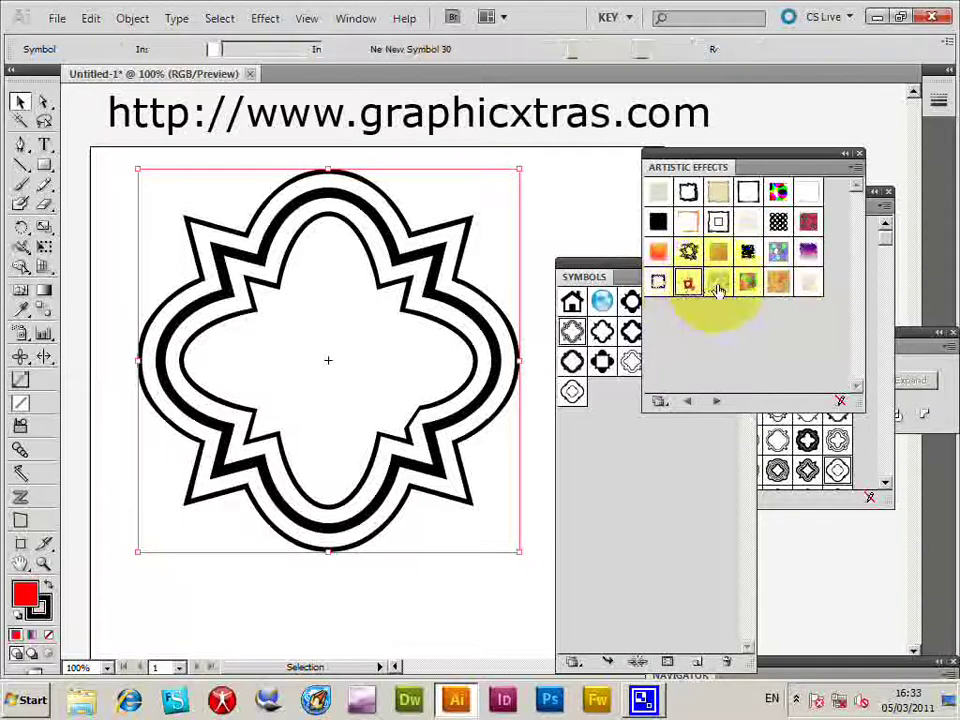
pyautogui.click(718, 283)
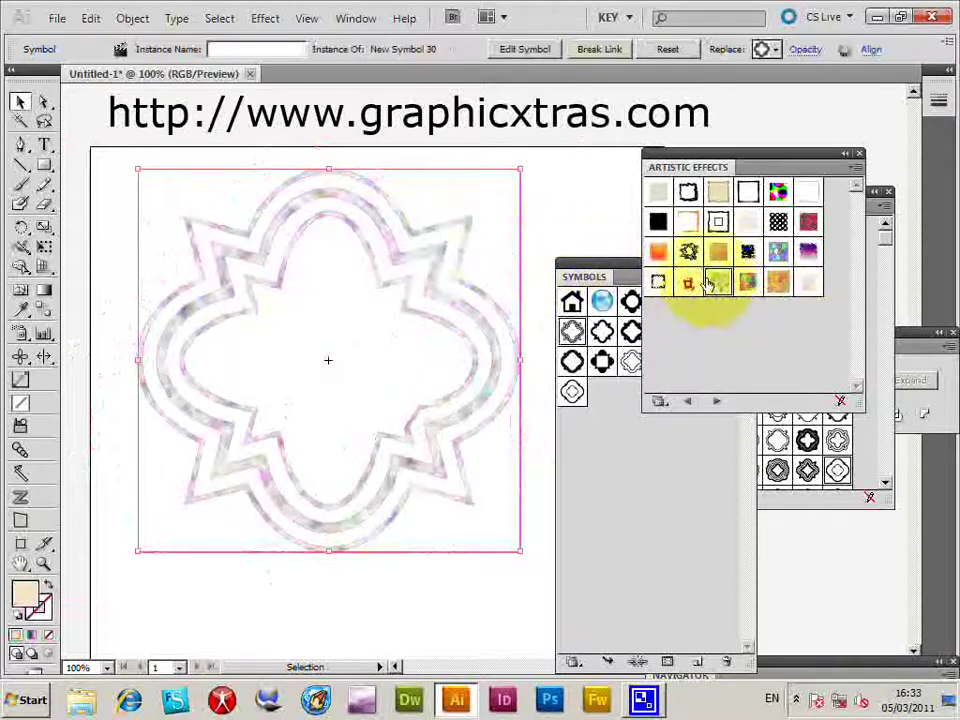
pyautogui.click(689, 286)
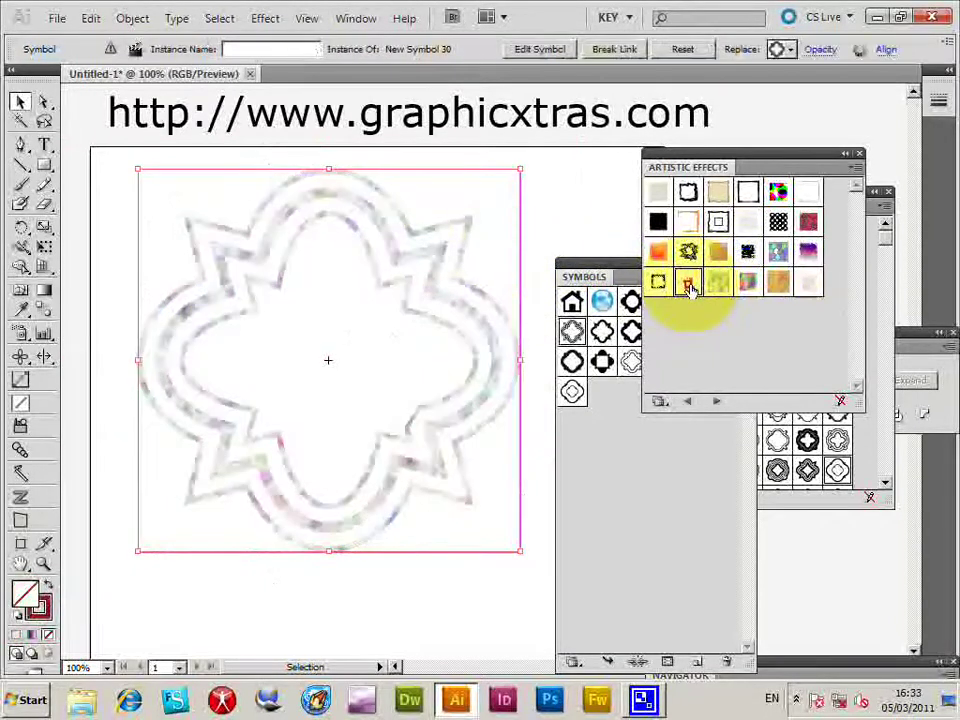
pyautogui.click(808, 252)
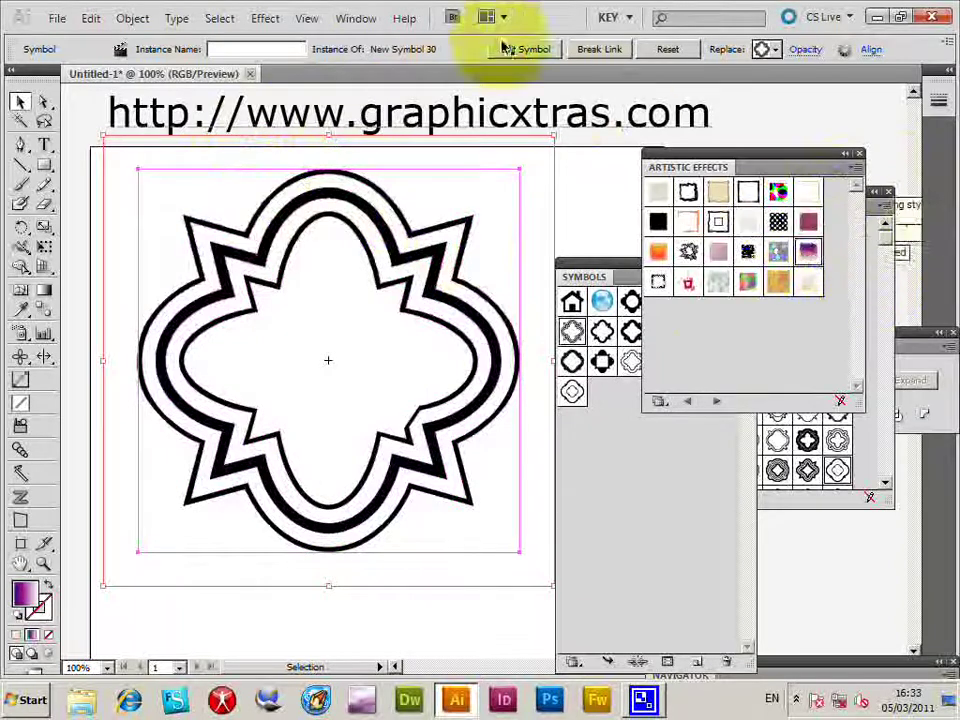
# Step: In the Appearance panel, move the frame's Fill above its Stroke
pyautogui.click(356, 19)
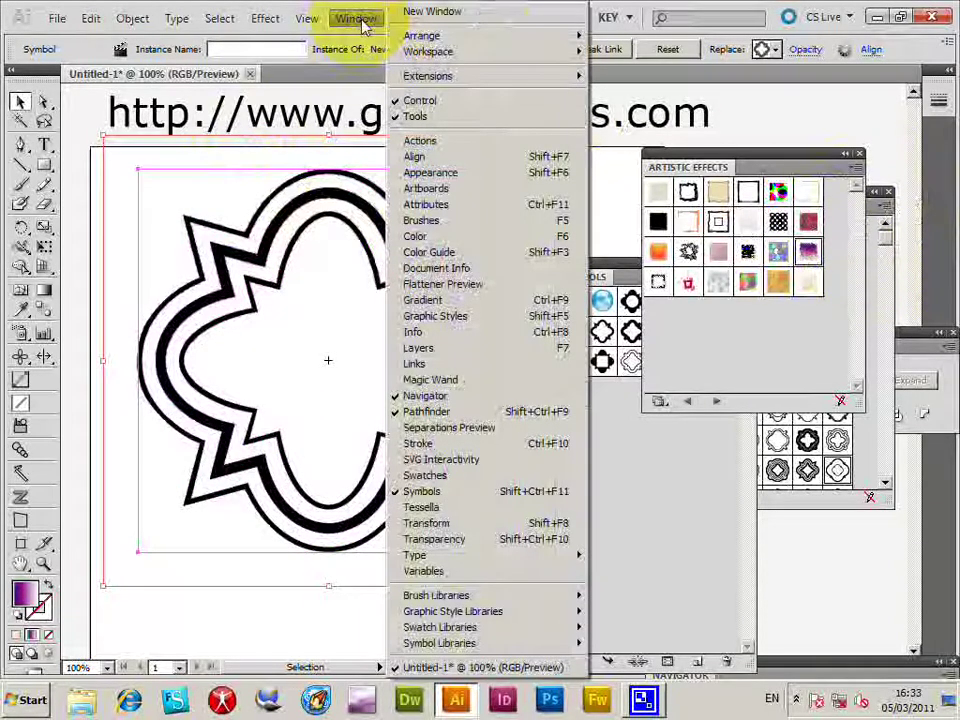
pyautogui.click(430, 172)
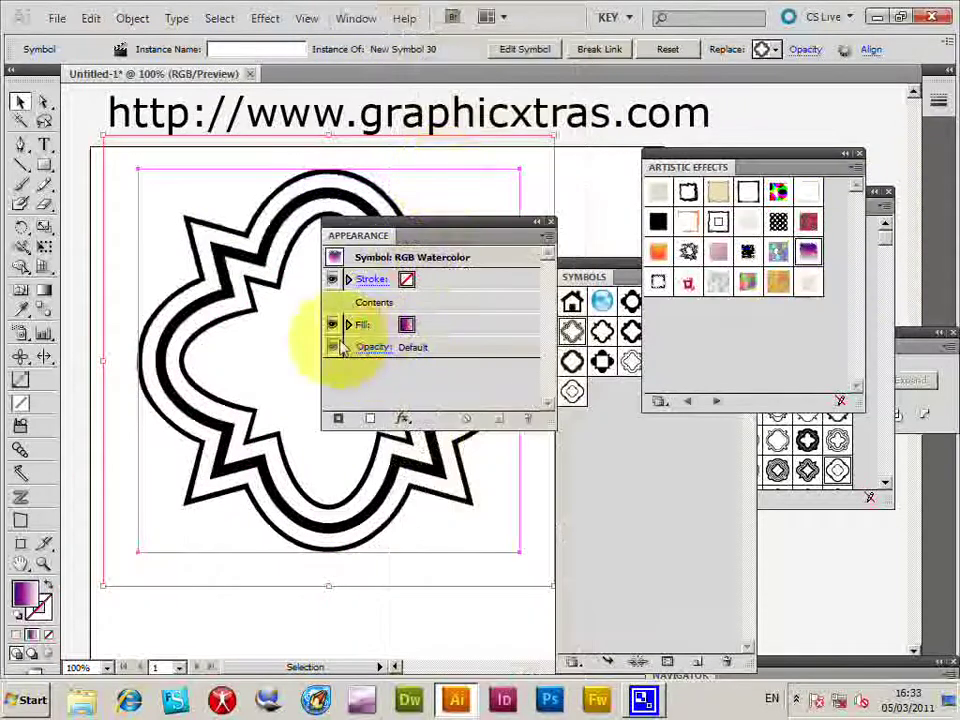
pyautogui.click(370, 334)
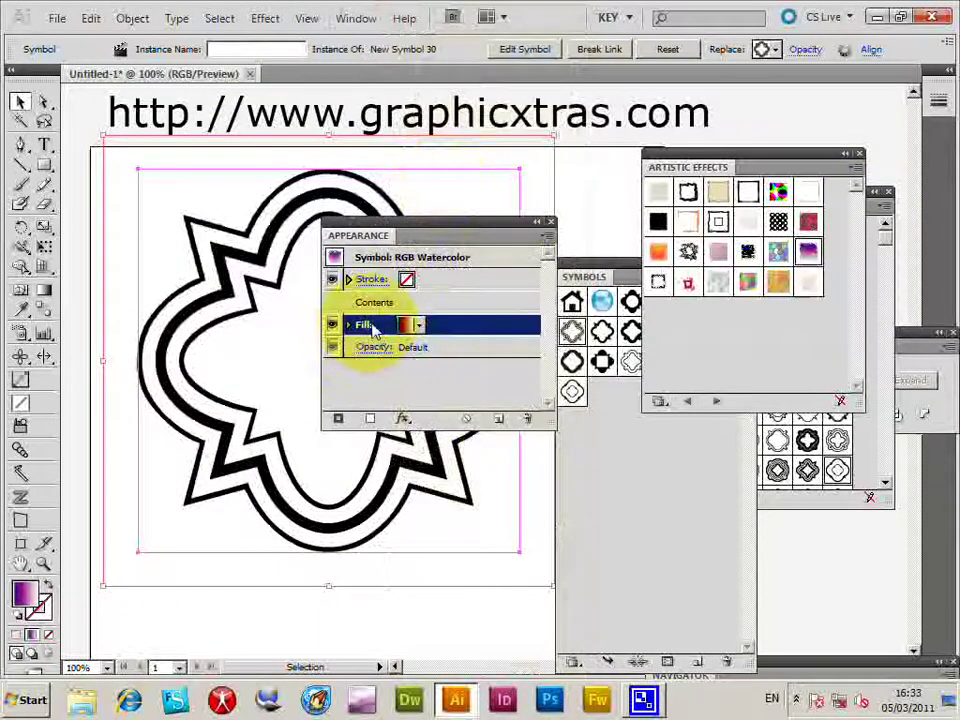
pyautogui.moveTo(367, 332); pyautogui.dragTo(371, 260)
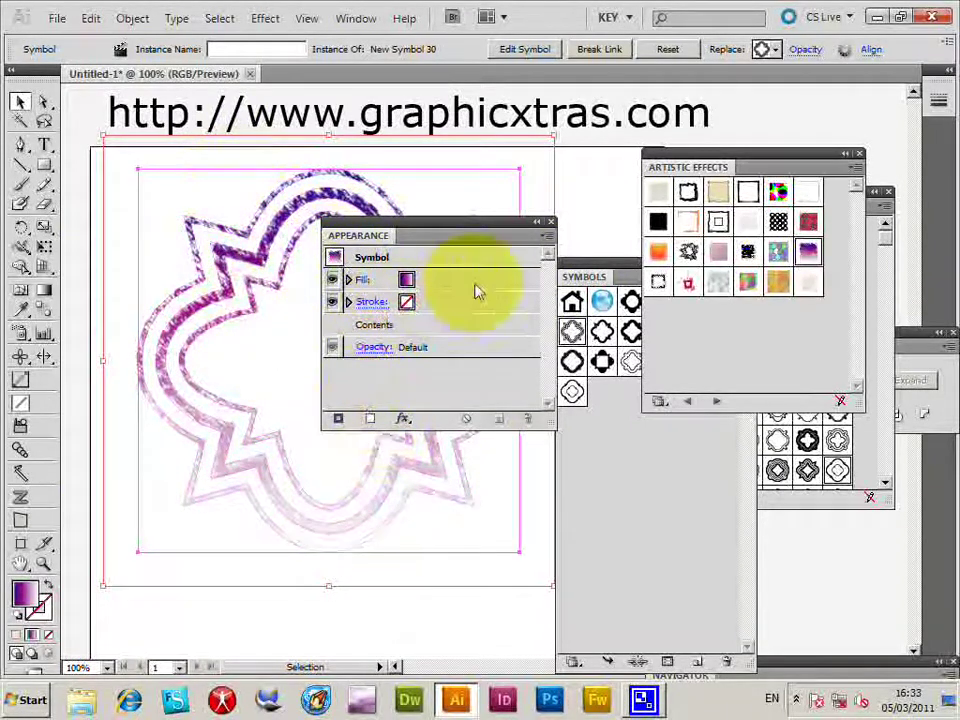
pyautogui.click(550, 222)
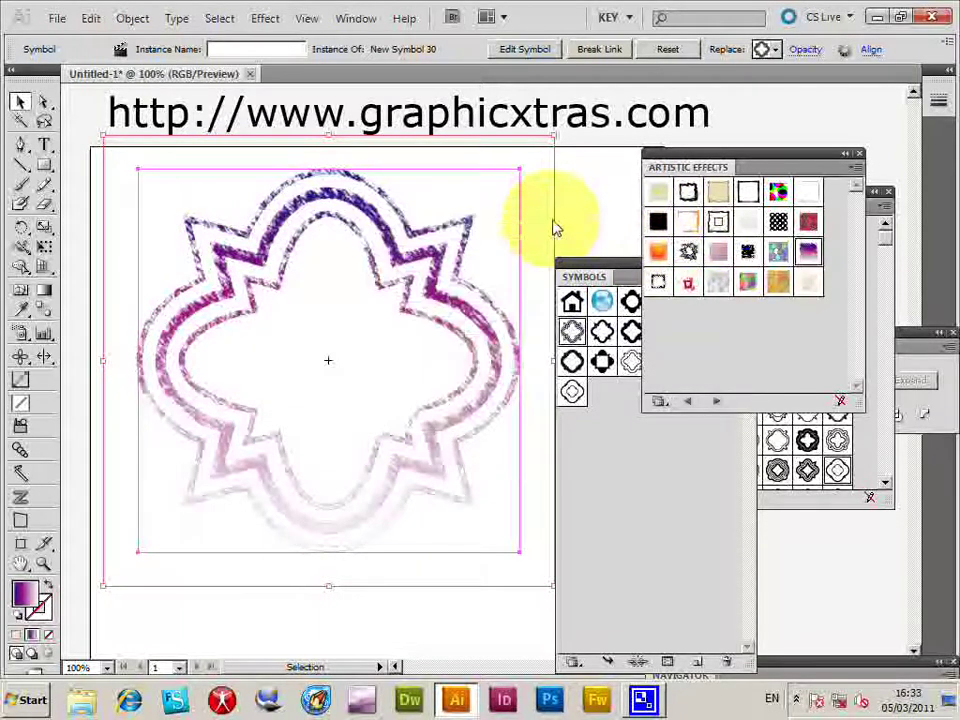
# Step: Restyle the frame with the thorny pastel, then the pencil scribble graphic style
pyautogui.click(690, 229)
pyautogui.click(719, 197)
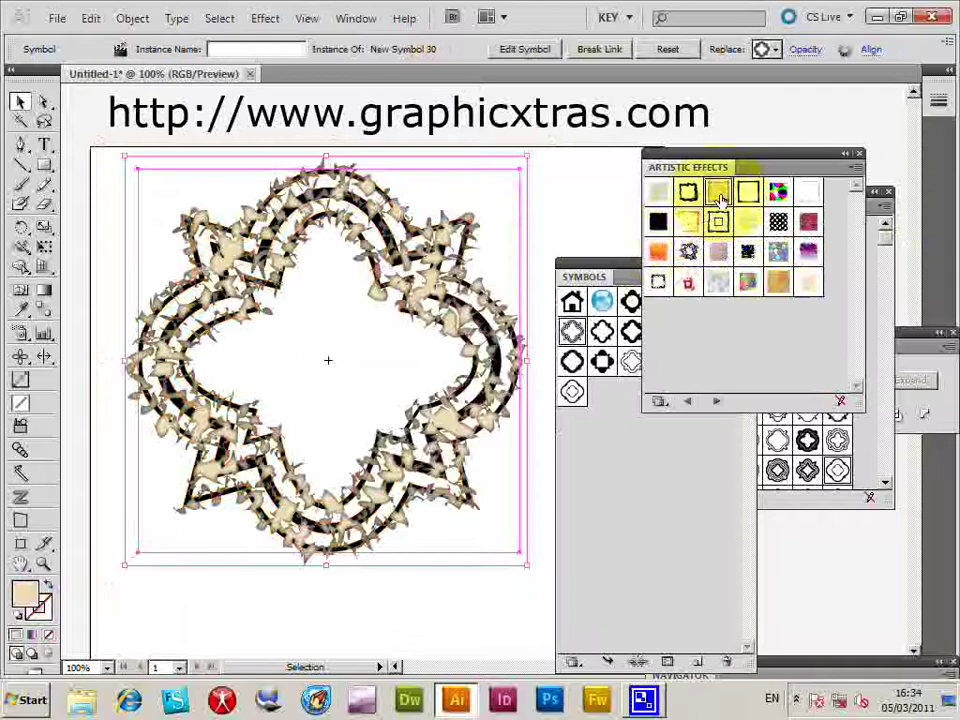
pyautogui.click(733, 217)
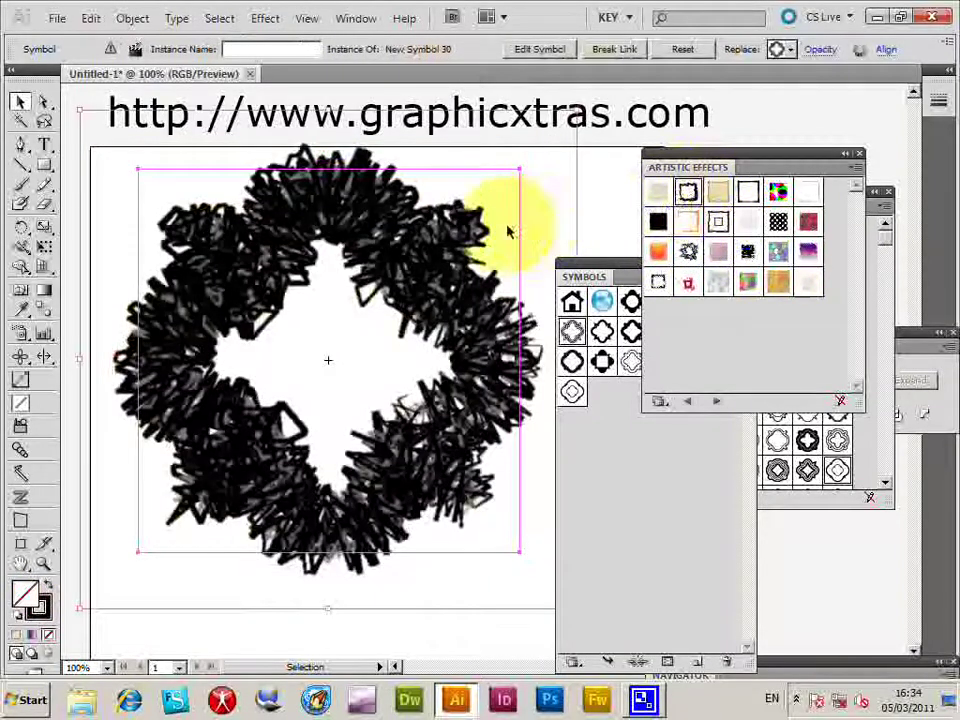
pyautogui.click(316, 416)
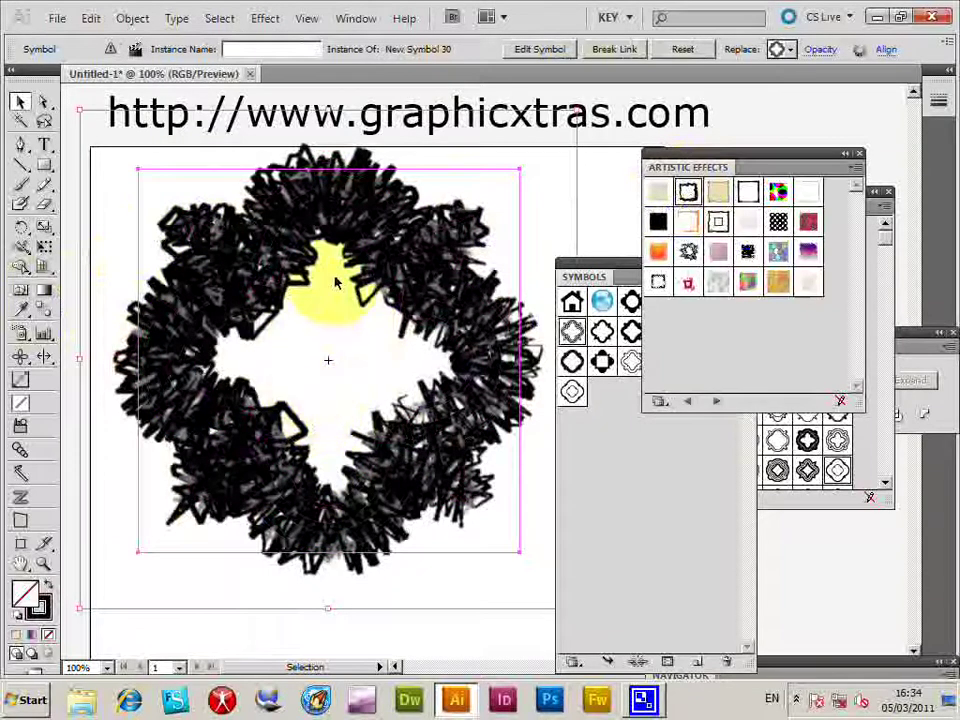
pyautogui.moveTo(336, 284); pyautogui.dragTo(352, 316)
# Step: Swap the scribbled frame for a plain quatrefoil symbol about 101.54 mm square
pyautogui.press('Delete')
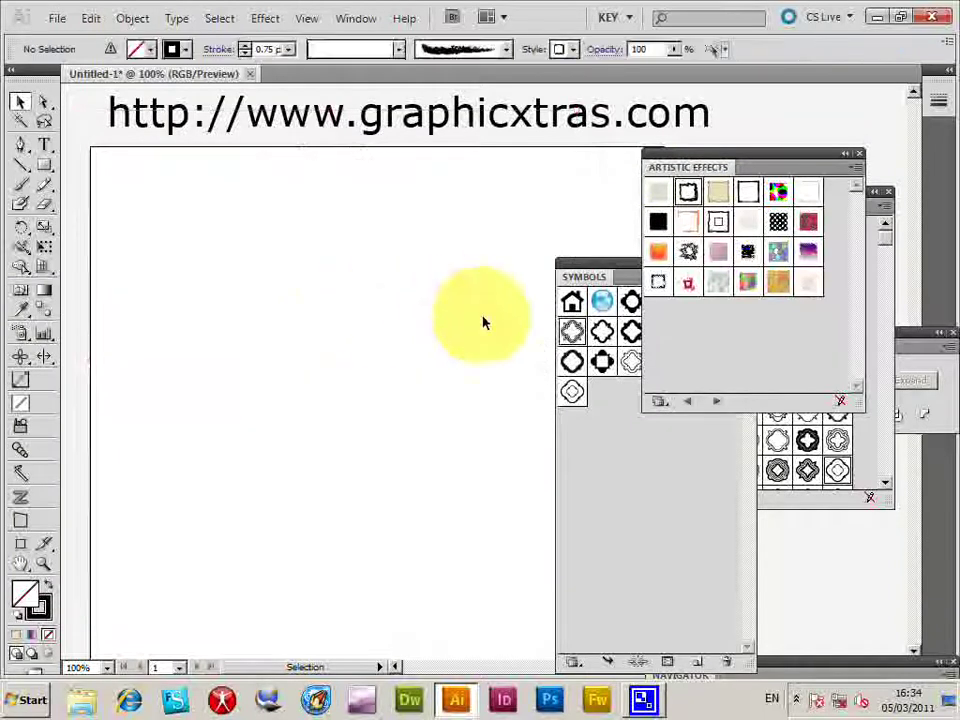
pyautogui.click(630, 430)
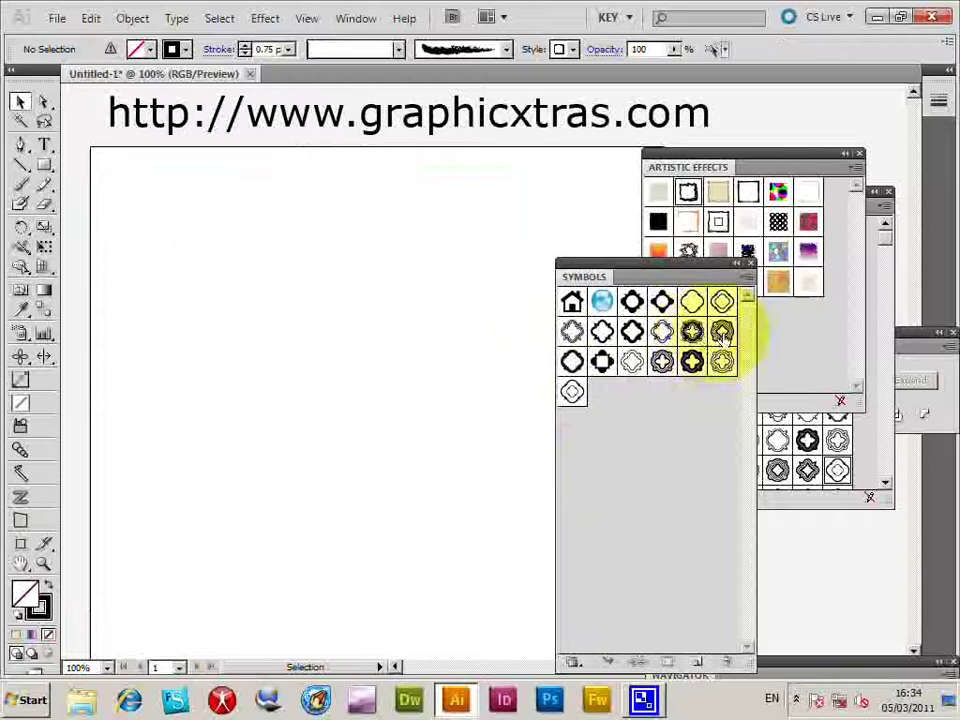
pyautogui.moveTo(722, 337); pyautogui.dragTo(232, 306)
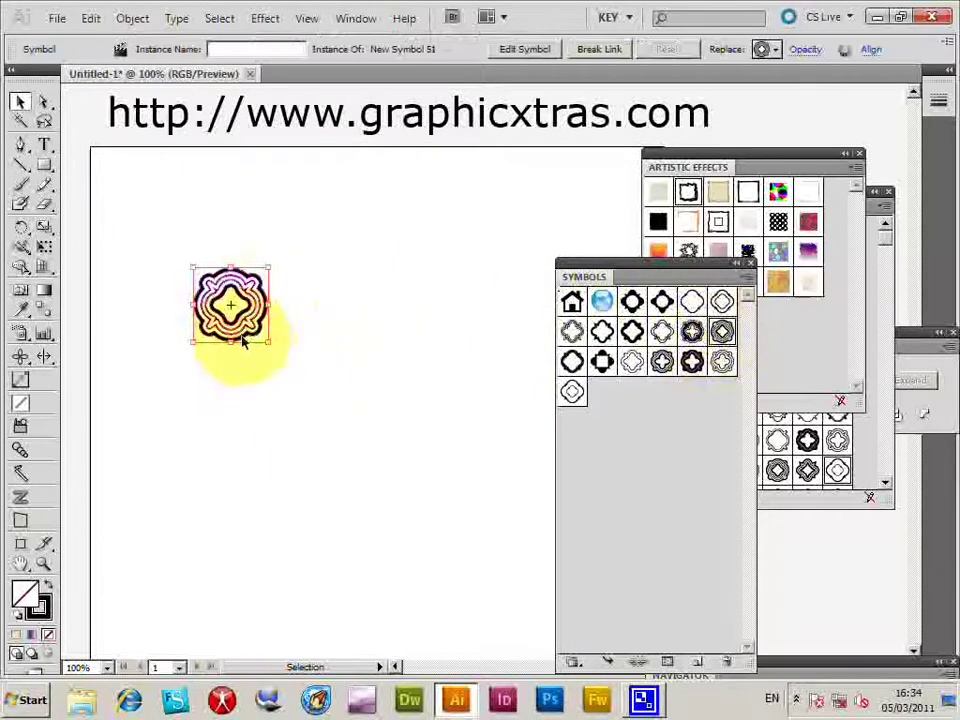
pyautogui.moveTo(268, 341); pyautogui.dragTo(402, 468)
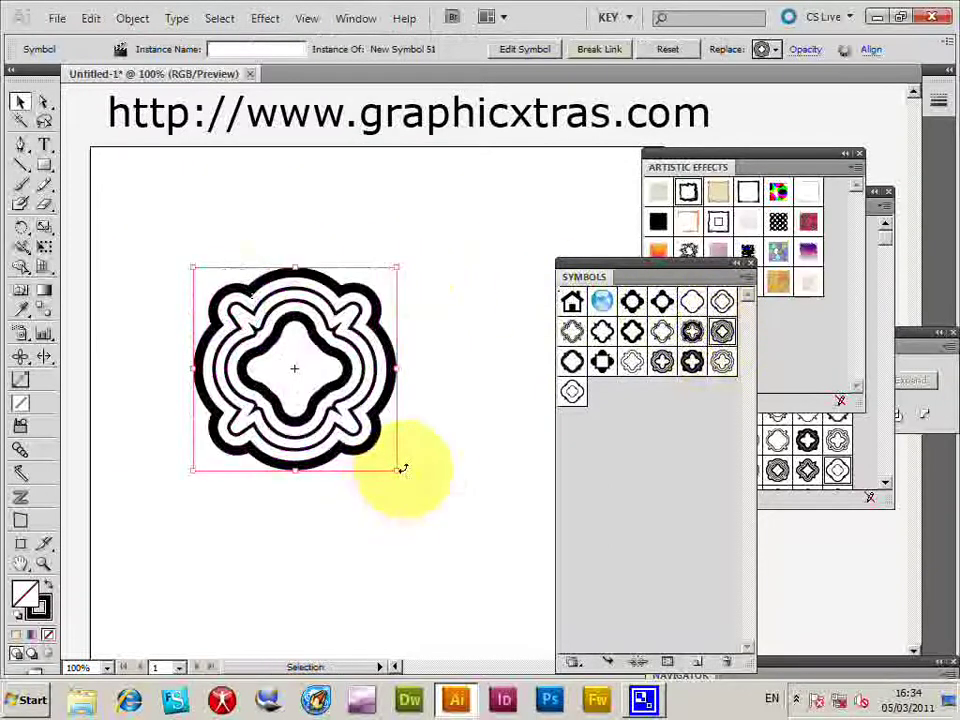
pyautogui.press('Delete')
pyautogui.moveTo(692, 301); pyautogui.dragTo(206, 263)
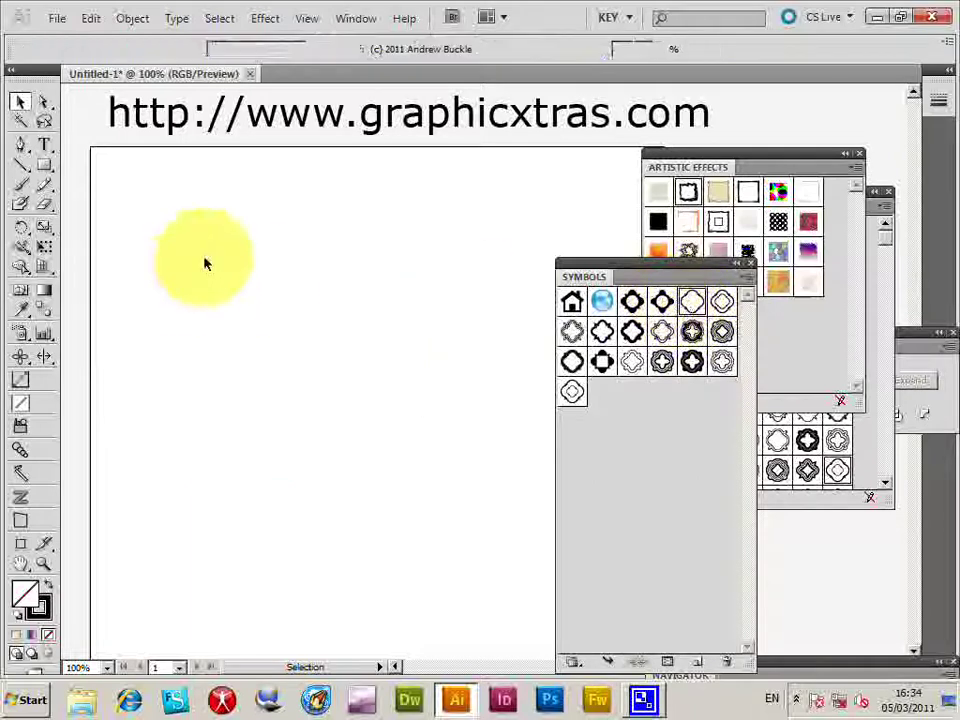
pyautogui.moveTo(245, 297); pyautogui.dragTo(489, 491)
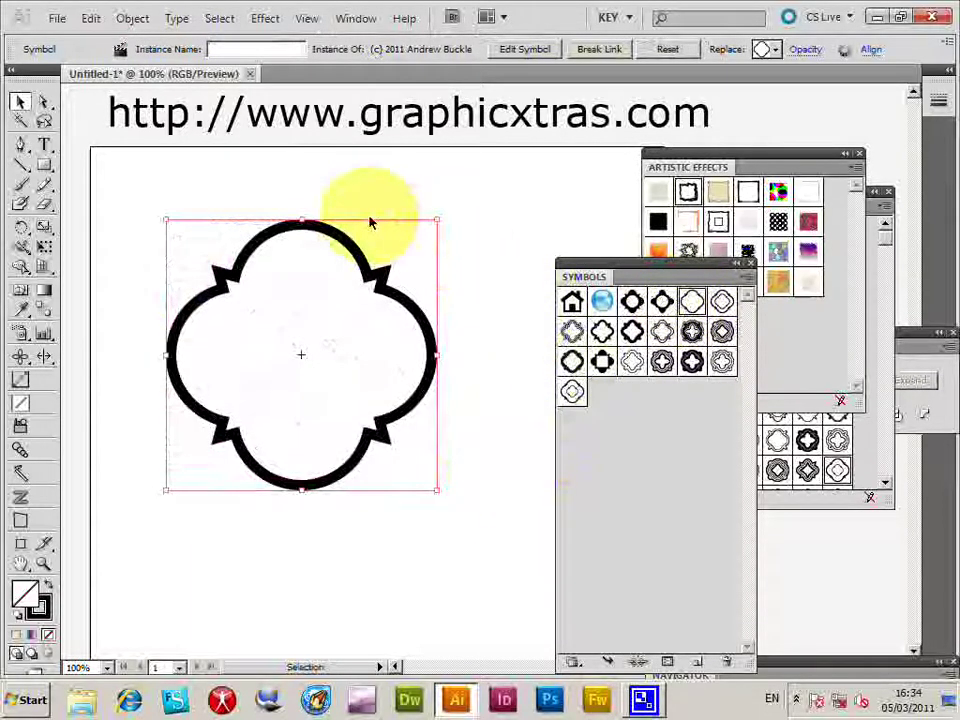
# Step: Bring up the Appearance panel and target the quatrefoil symbol's contents
pyautogui.click(368, 20)
pyautogui.click(427, 174)
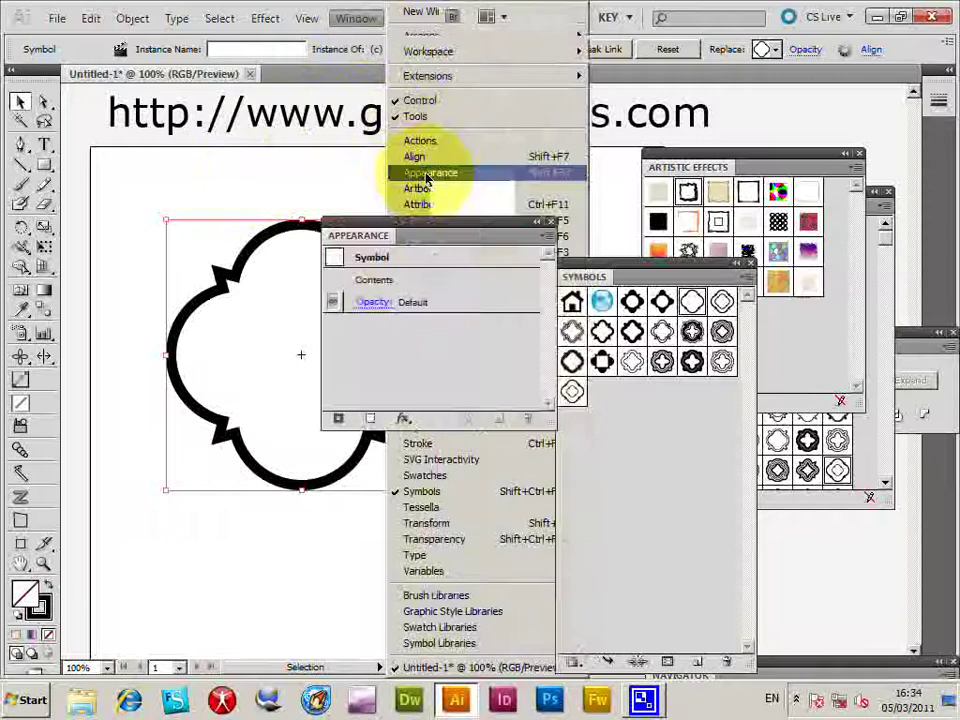
pyautogui.click(374, 258)
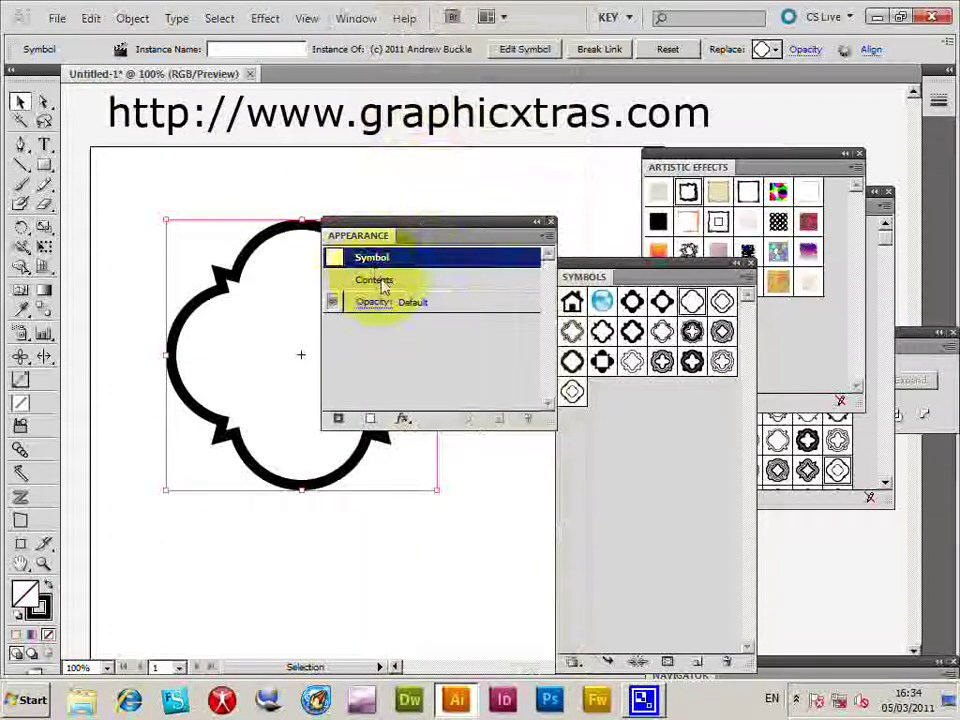
pyautogui.click(378, 282)
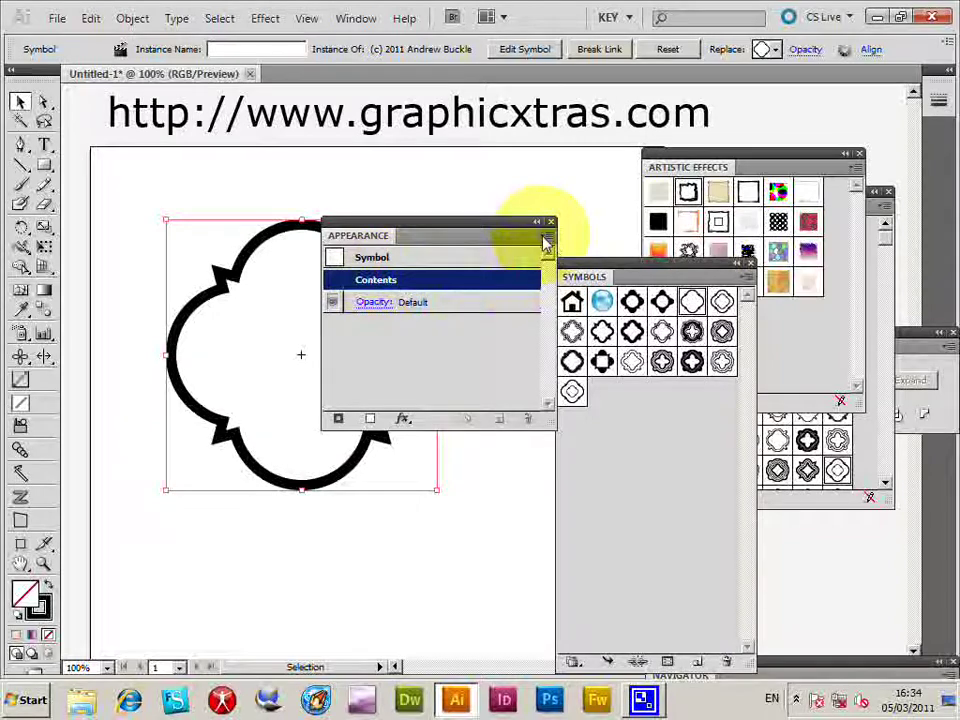
# Step: Add a new red stroke to the symbol and set its weight to 9 pt
pyautogui.click(546, 238)
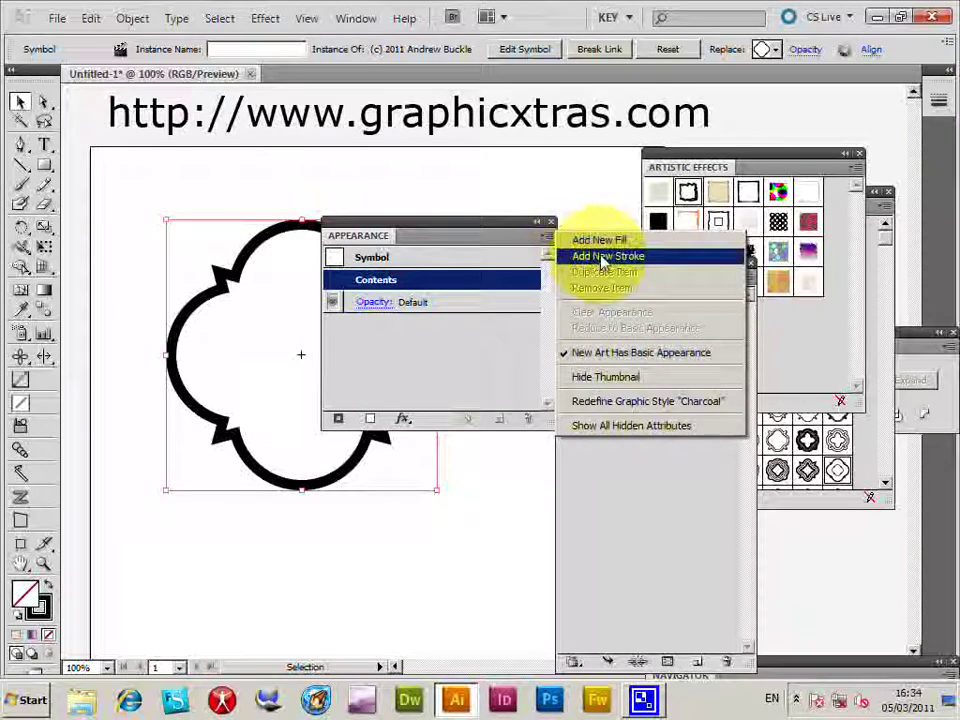
pyautogui.click(603, 257)
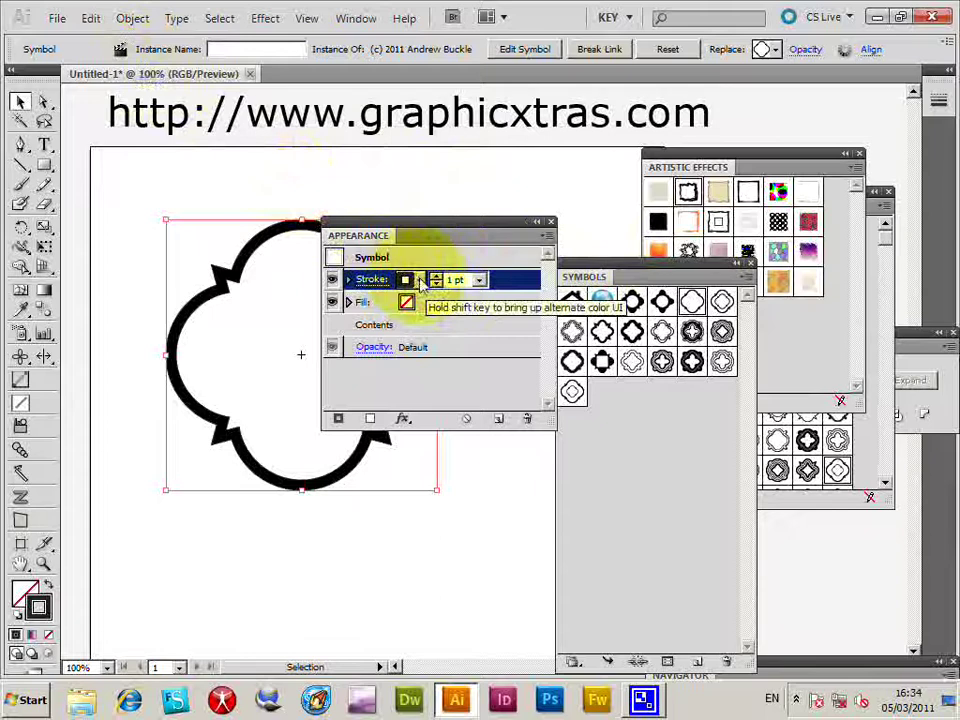
pyautogui.click(421, 281)
pyautogui.click(286, 297)
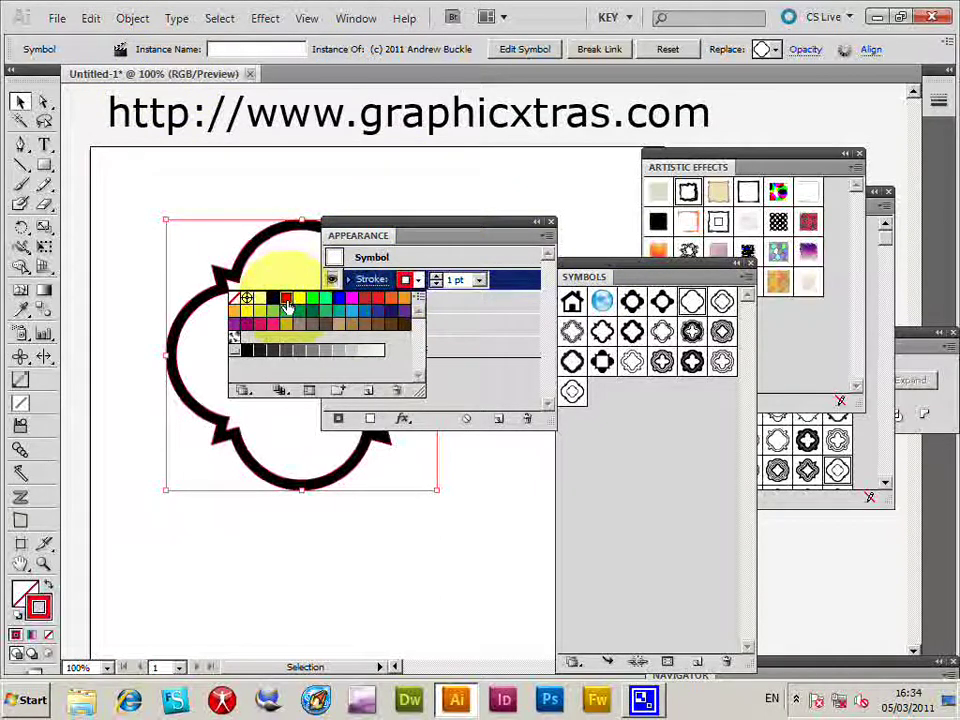
pyautogui.click(480, 283)
pyautogui.click(480, 281)
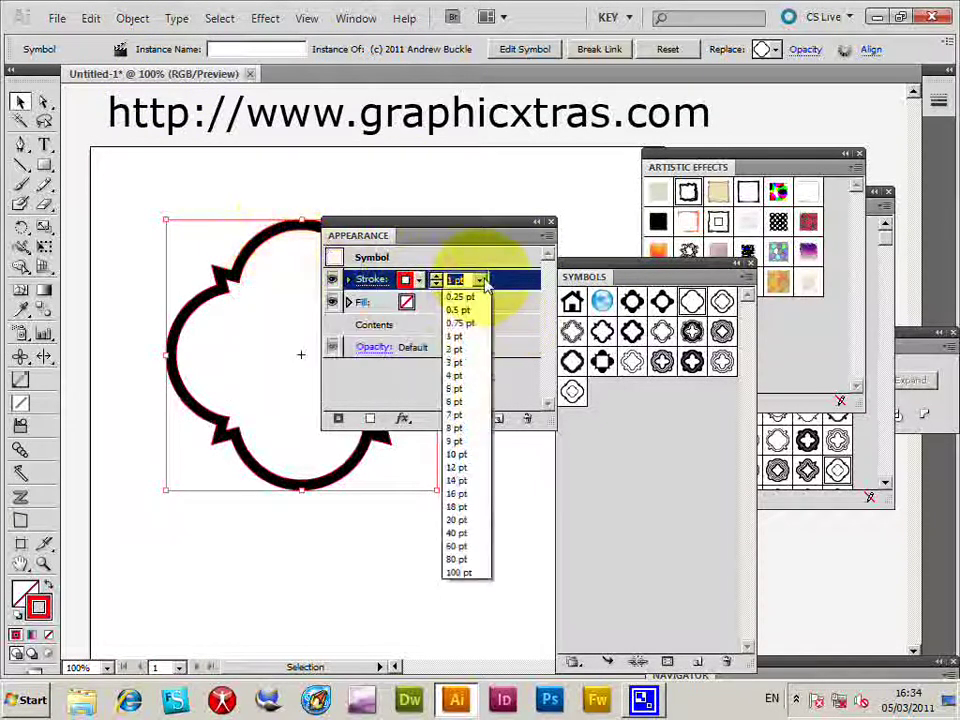
pyautogui.click(455, 493)
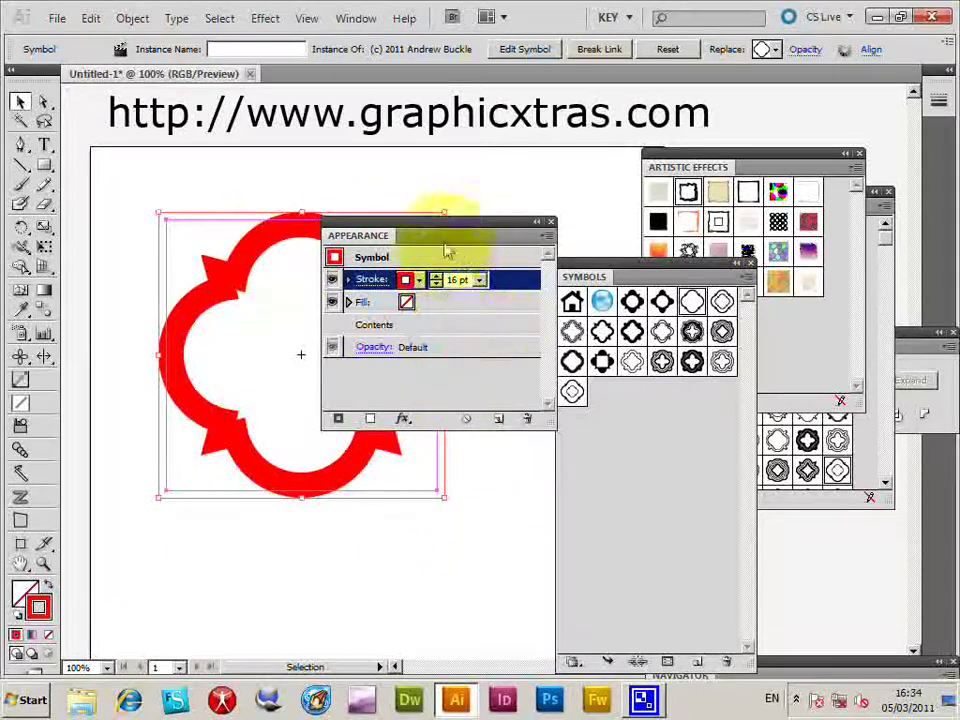
pyautogui.click(480, 283)
pyautogui.click(456, 441)
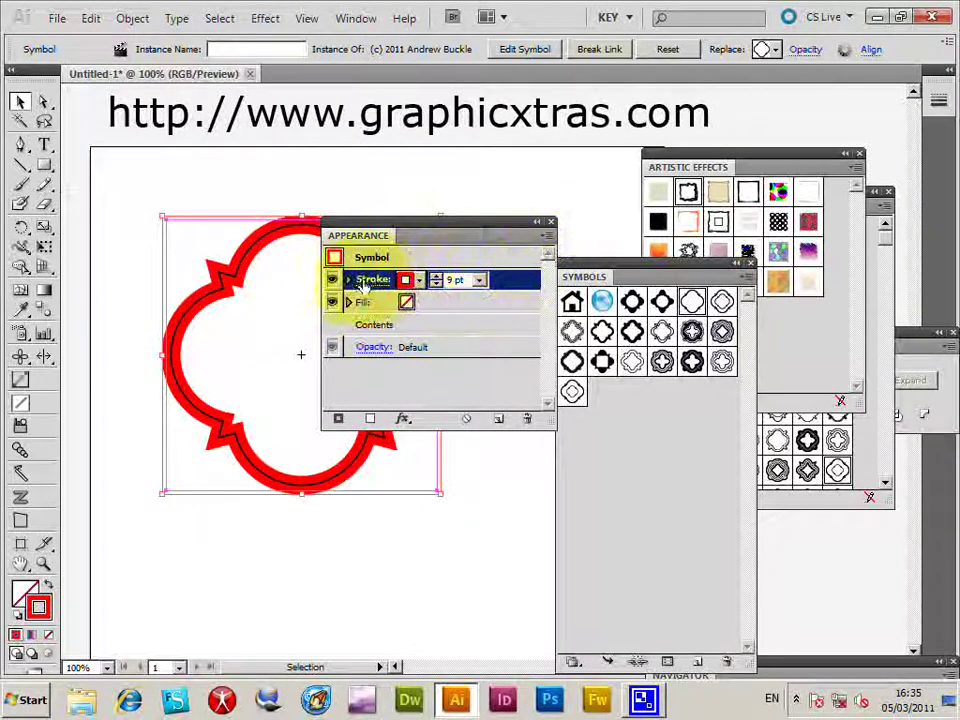
# Step: Duplicate the red stroke and make the copy tan at 16 pt
pyautogui.click(546, 235)
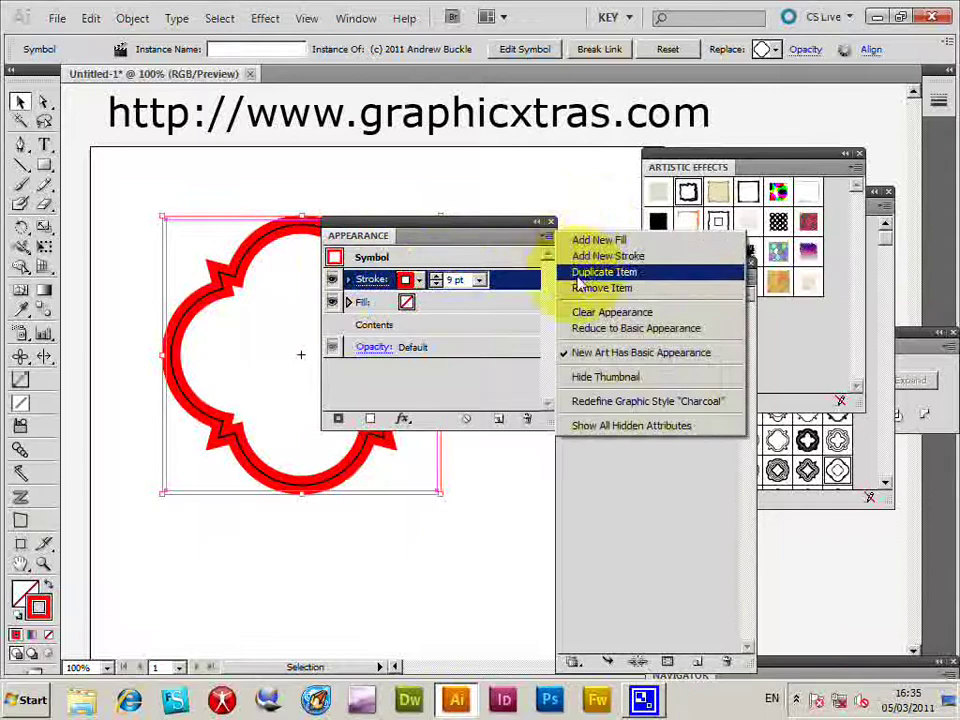
pyautogui.click(590, 272)
pyautogui.click(418, 281)
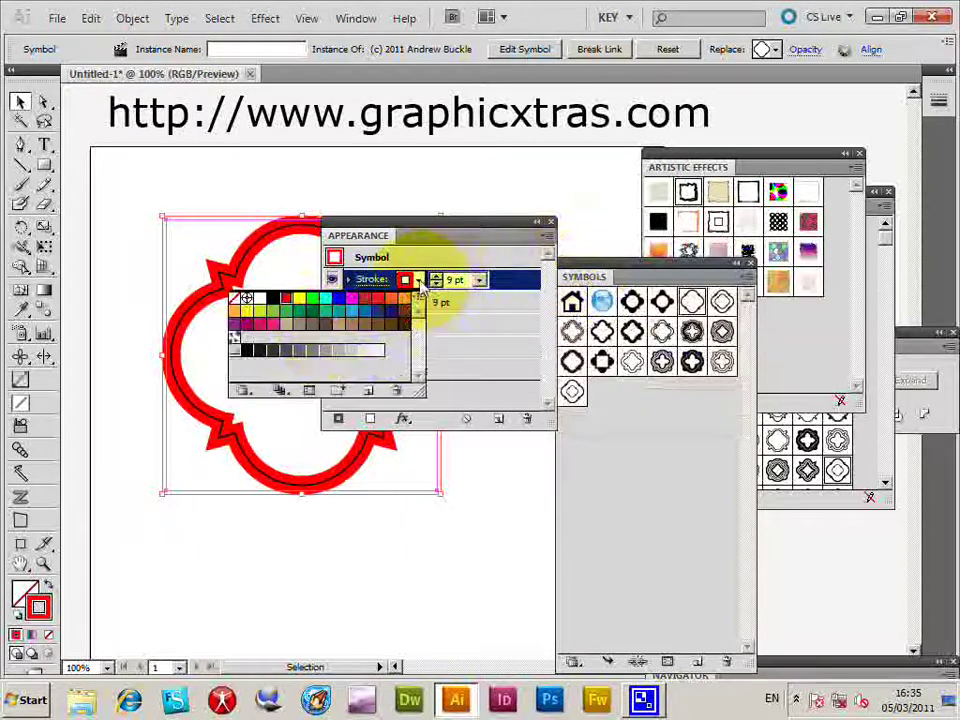
pyautogui.click(343, 326)
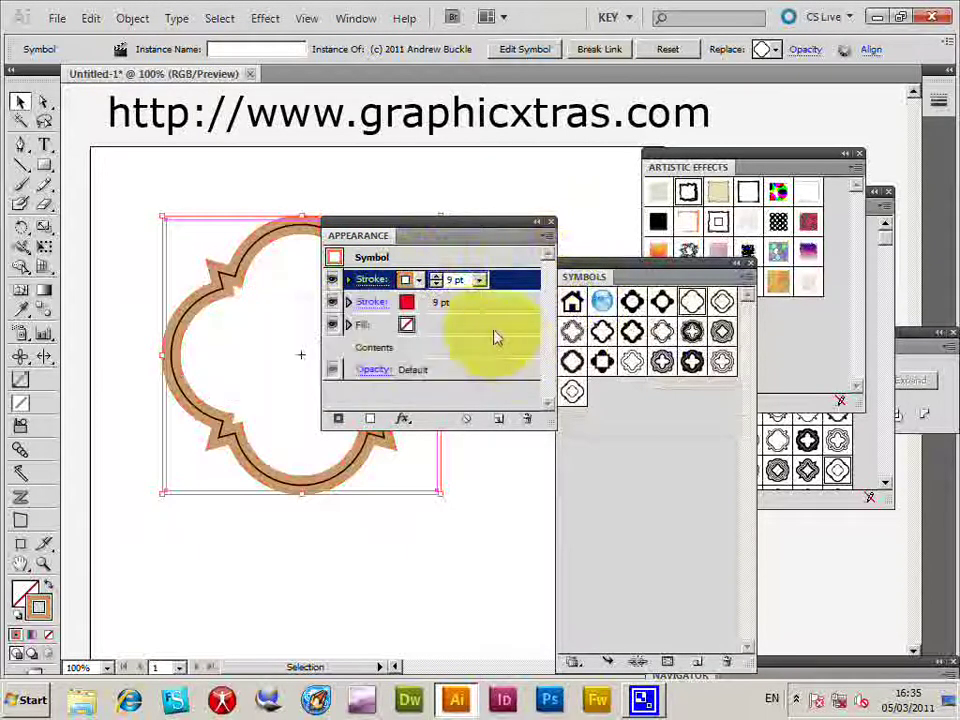
pyautogui.click(479, 280)
pyautogui.click(452, 489)
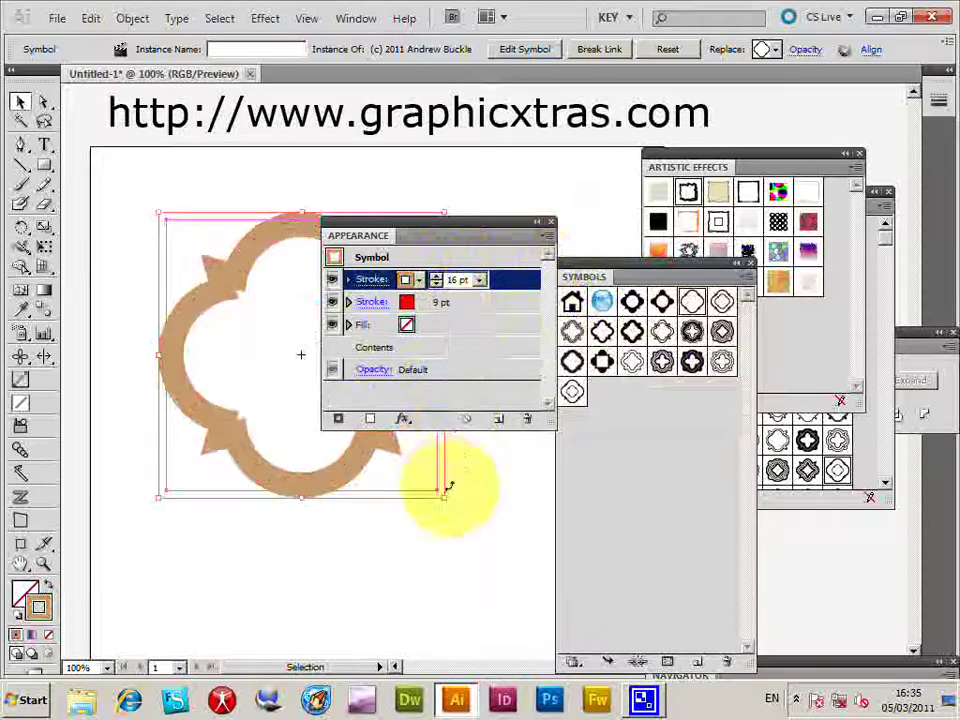
# Step: Move the red 9 pt stroke above the tan 16 pt stroke
pyautogui.click(445, 302)
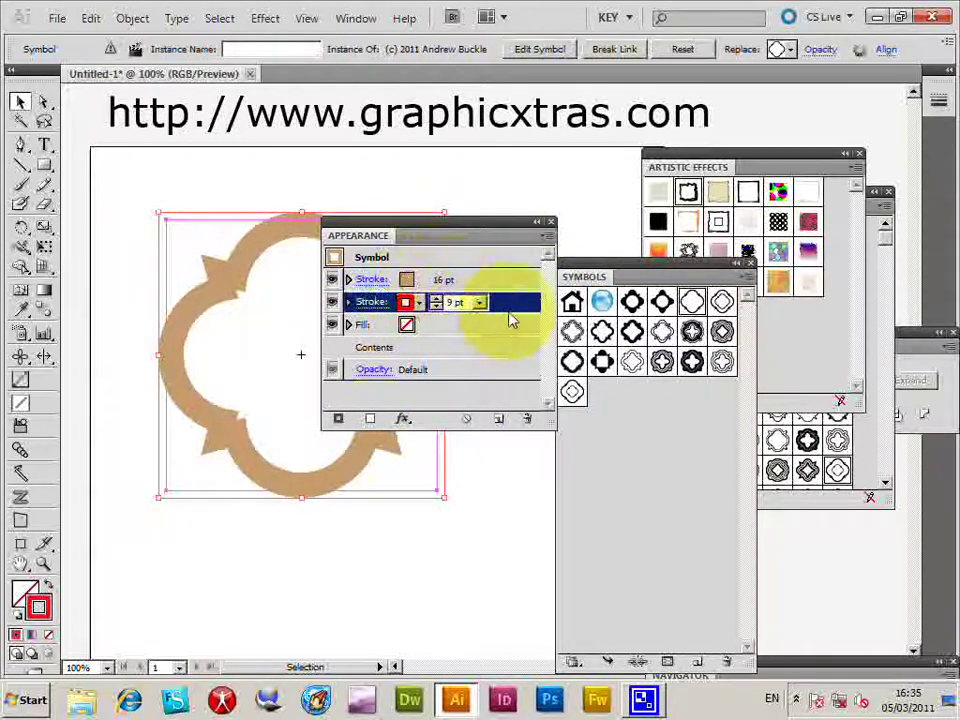
pyautogui.moveTo(521, 300)
pyautogui.mouseDown()
pyautogui.moveTo(531, 268)
pyautogui.moveTo(508, 281)
pyautogui.mouseUp()
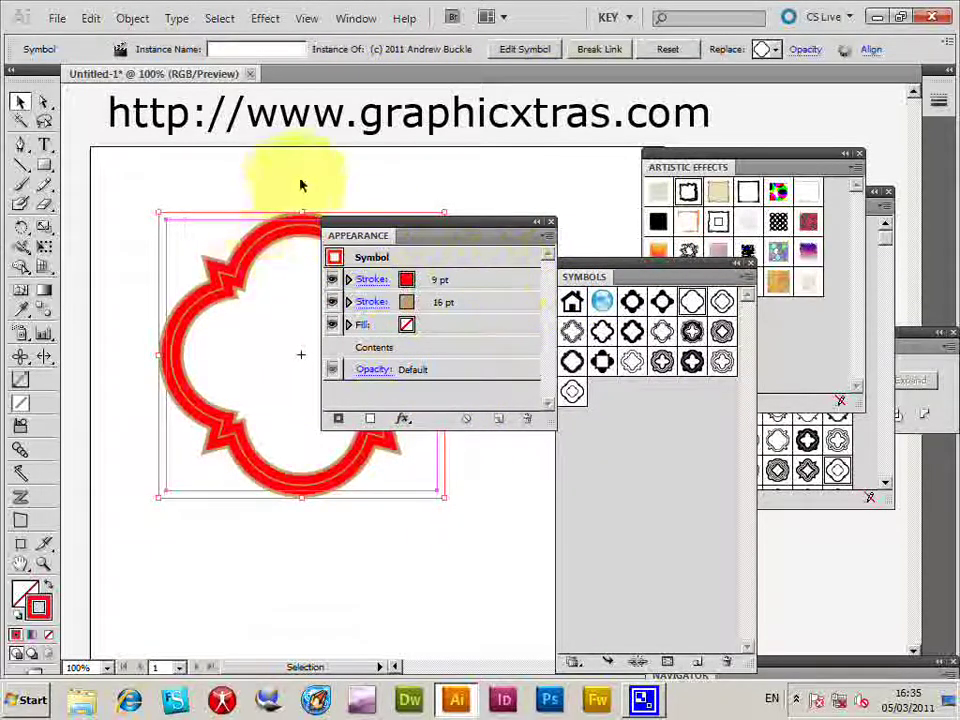
pyautogui.moveTo(367, 221); pyautogui.dragTo(479, 217)
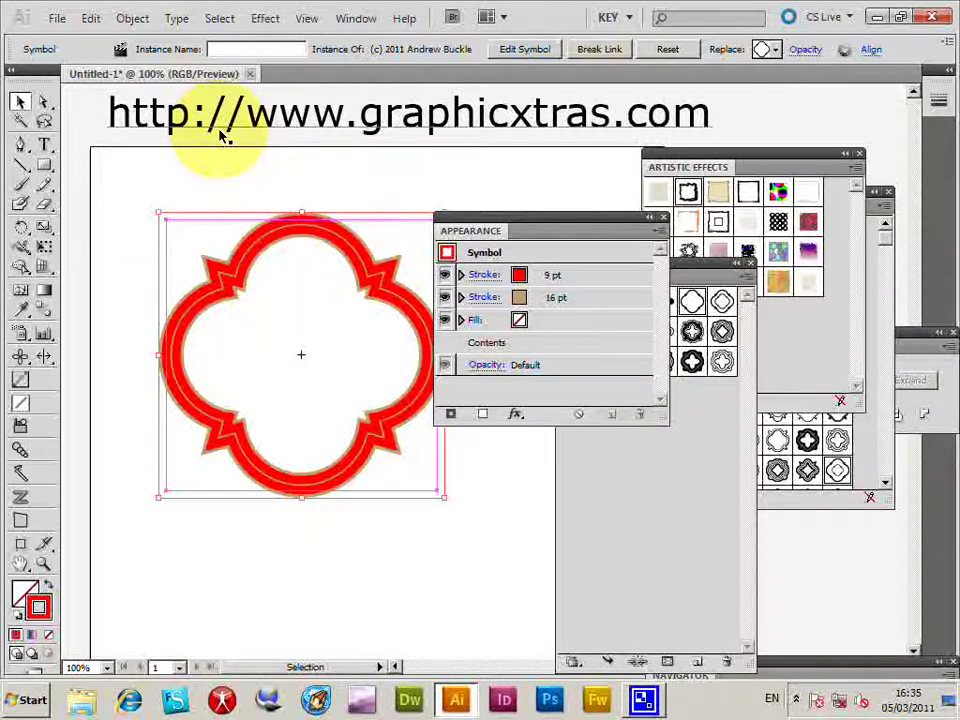
# Step: Replace the frame with the black multi-outline symbol and draw a circle enclosing it
pyautogui.press('Delete')
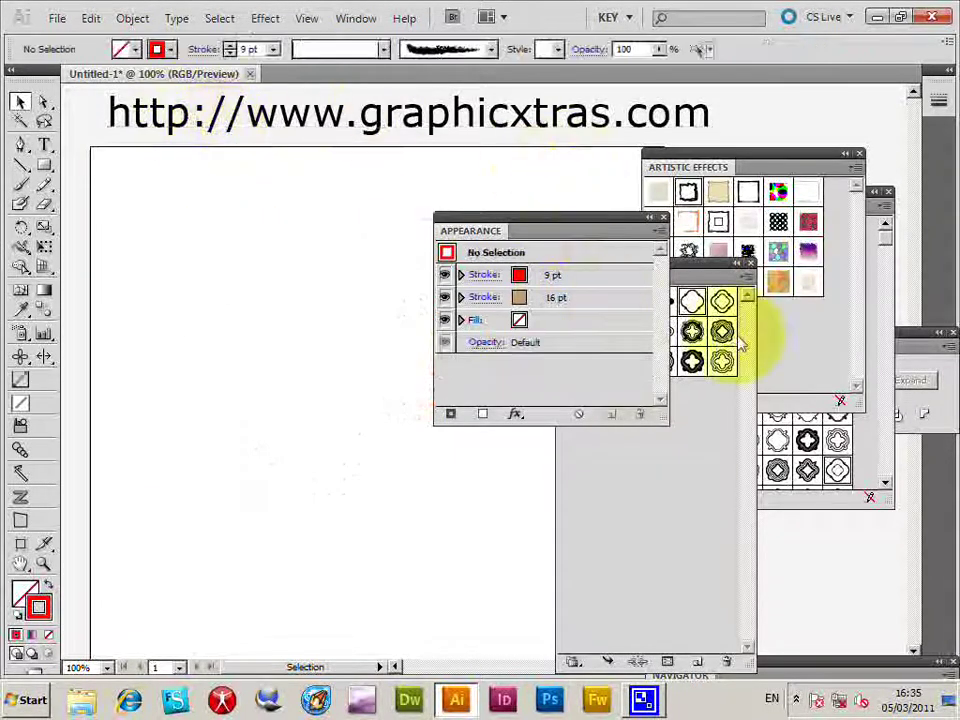
pyautogui.moveTo(722, 331); pyautogui.dragTo(422, 520)
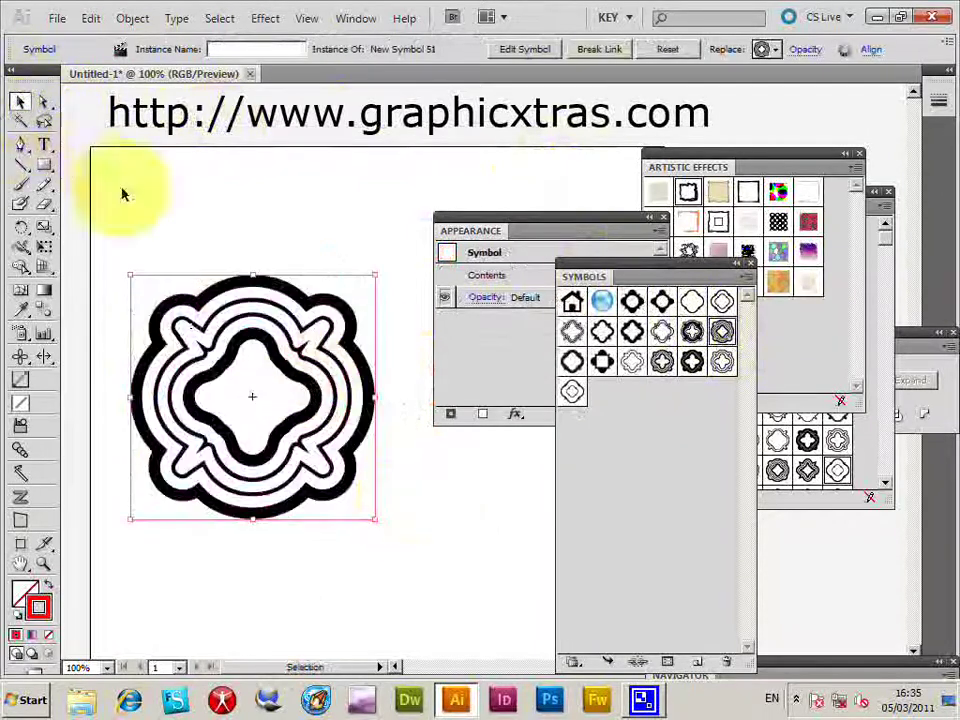
pyautogui.click(55, 170)
pyautogui.moveTo(130, 272); pyautogui.dragTo(396, 510)
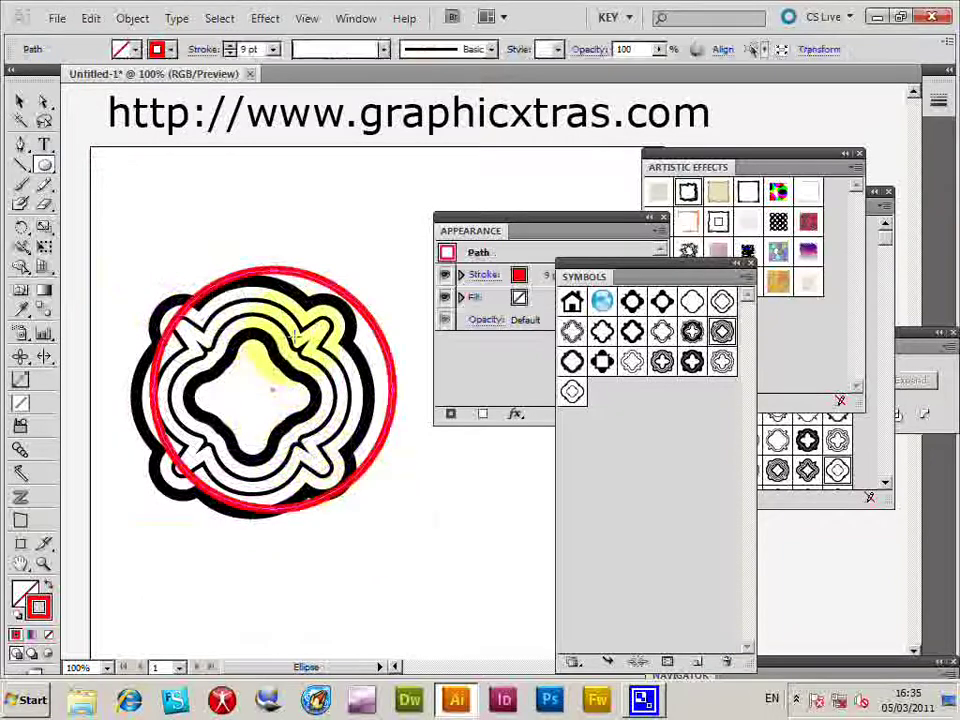
pyautogui.click(19, 101)
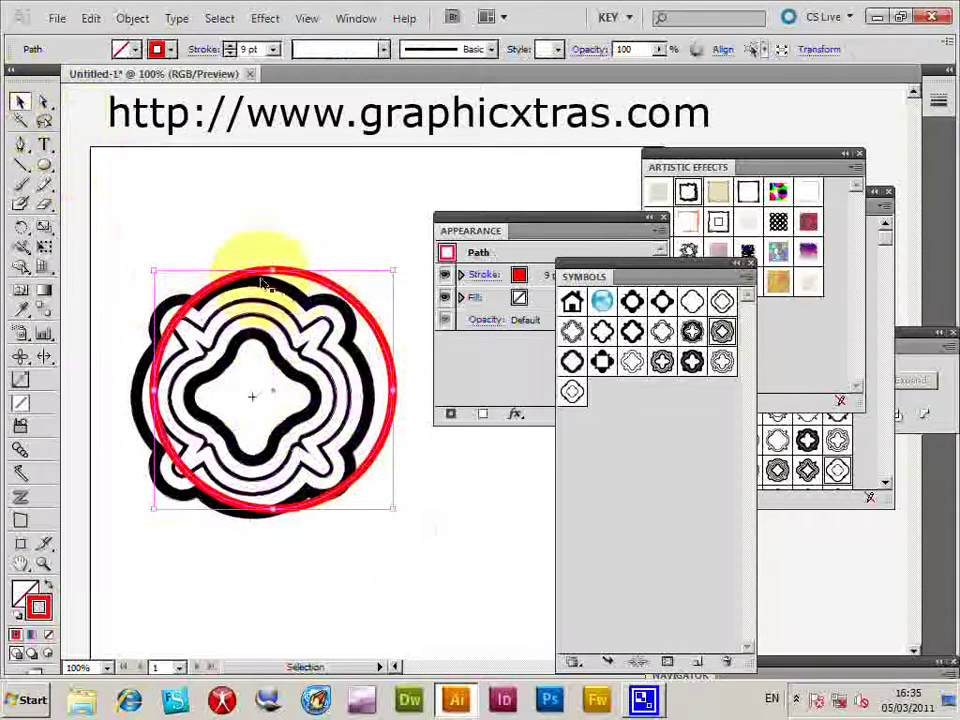
pyautogui.keyDown('shift'); pyautogui.click(140, 255); pyautogui.keyUp('shift')
pyautogui.moveTo(118, 224); pyautogui.dragTo(118, 236)
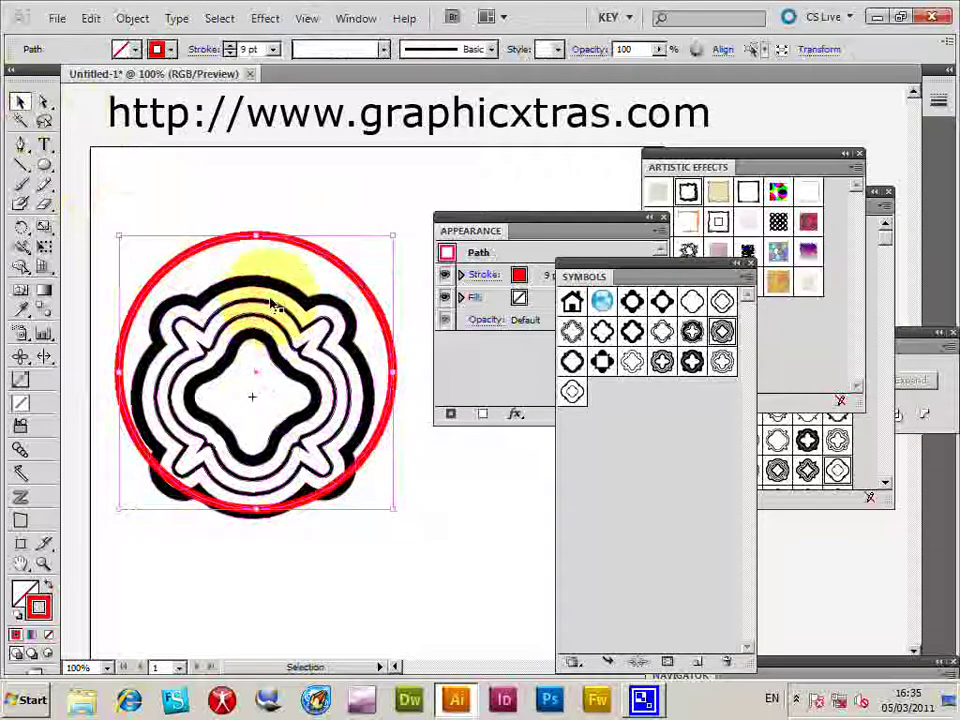
# Step: Expand the frame symbol into paths and add a default offset path around it
pyautogui.click(133, 17)
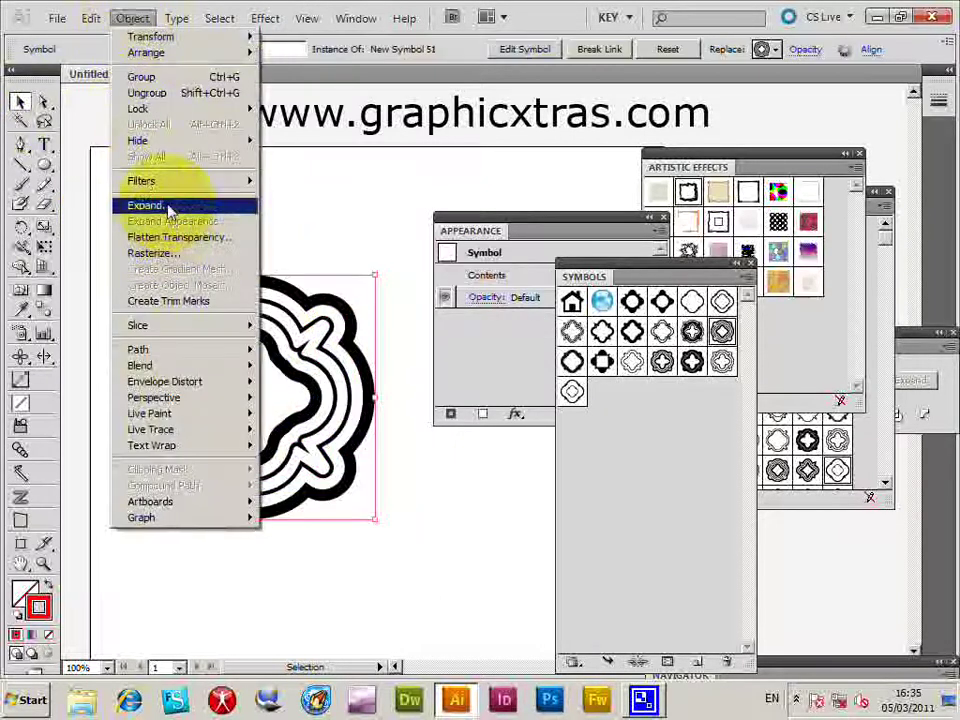
pyautogui.click(158, 203)
pyautogui.click(574, 280)
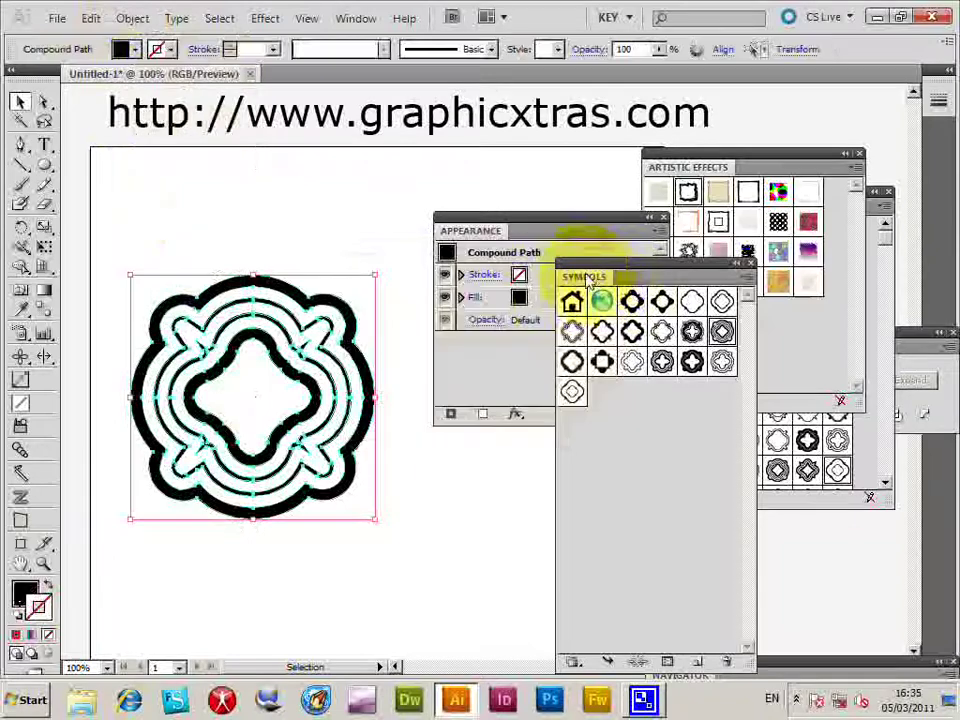
pyautogui.click(133, 18)
pyautogui.moveTo(187, 358)
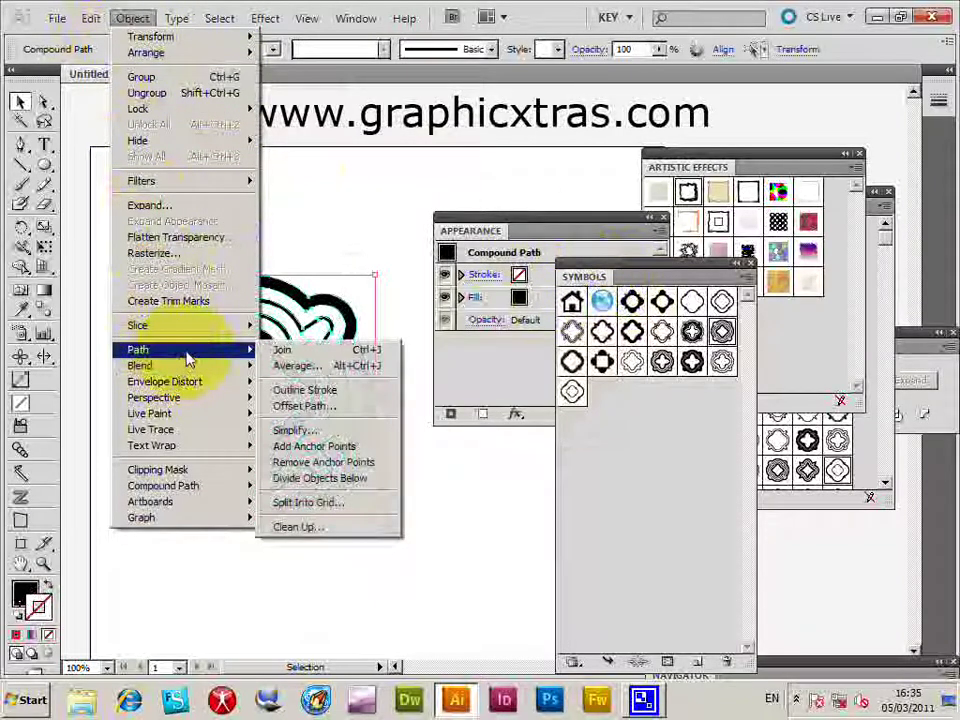
pyautogui.click(304, 405)
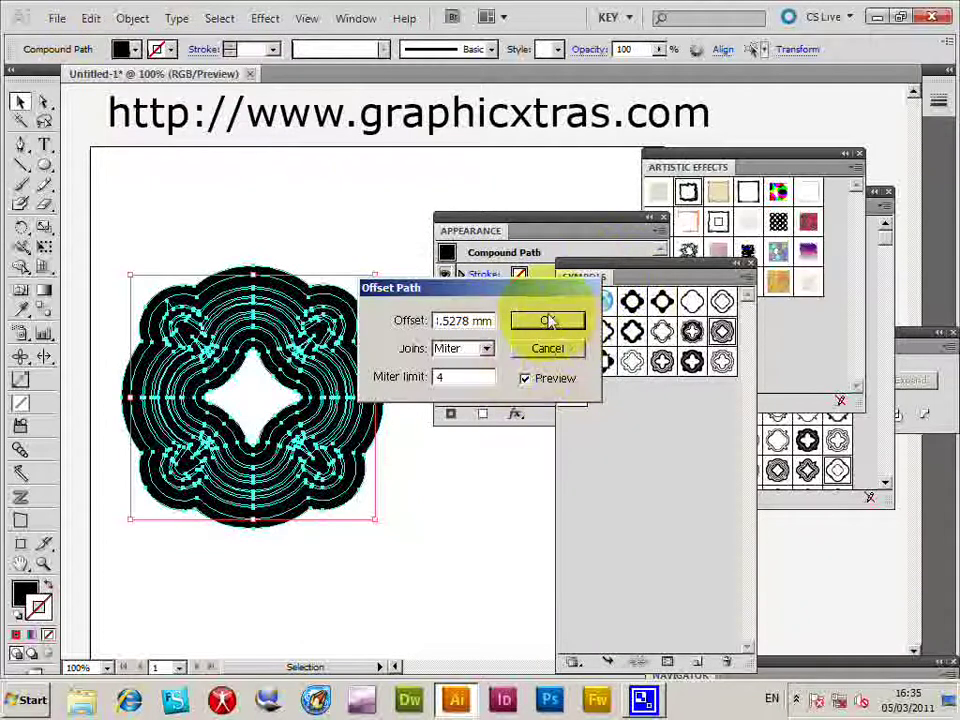
pyautogui.click(548, 321)
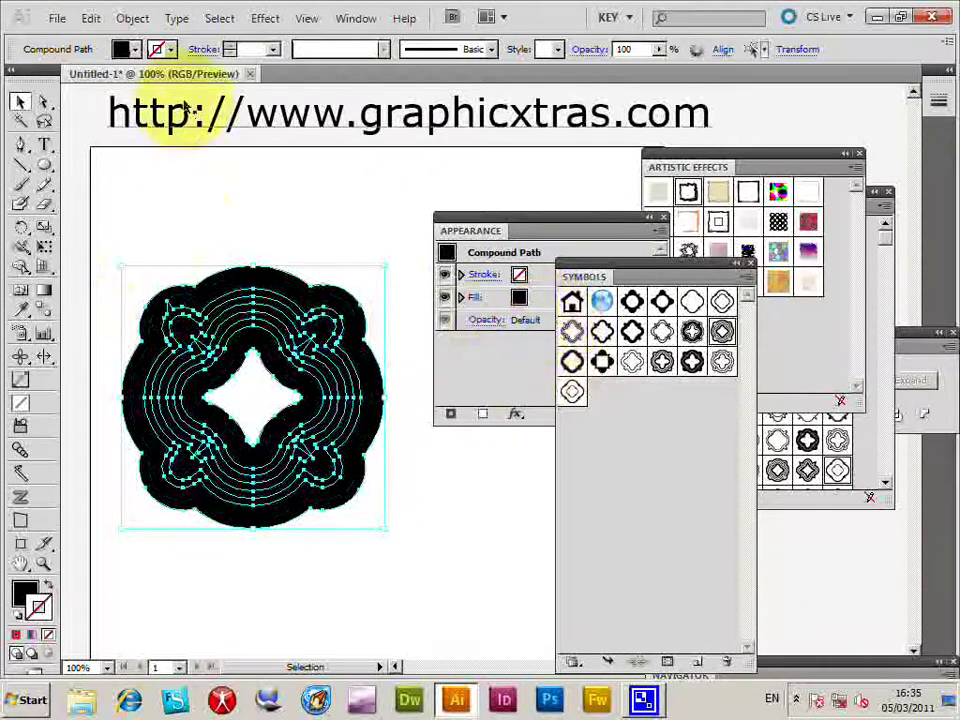
# Step: Fill the compound path red and deselect to view the bands
pyautogui.click(128, 49)
pyautogui.click(59, 74)
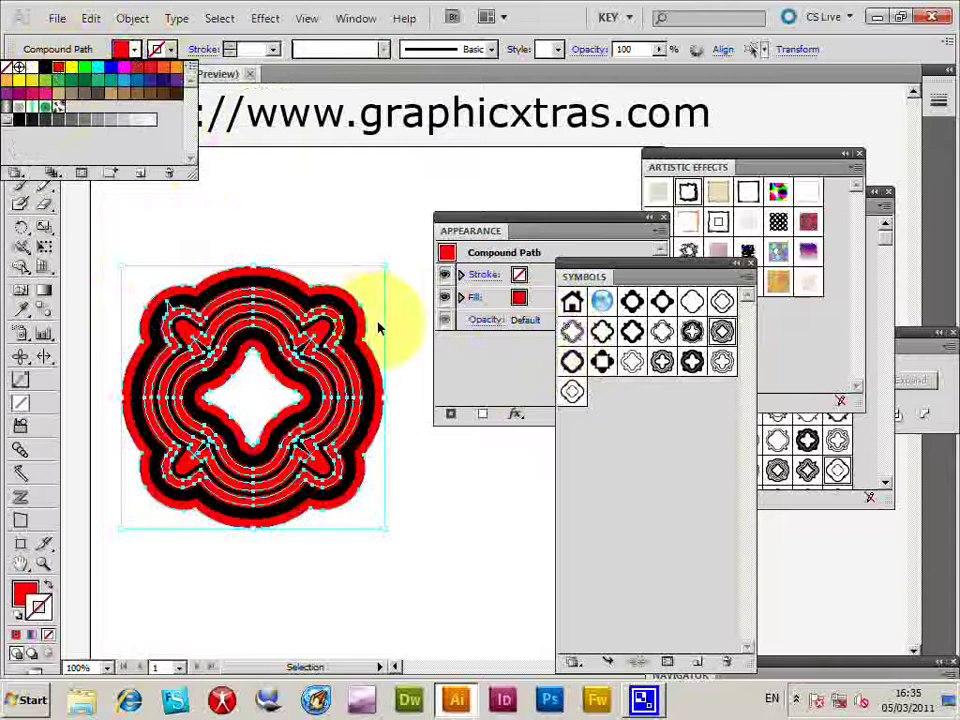
pyautogui.click(293, 234)
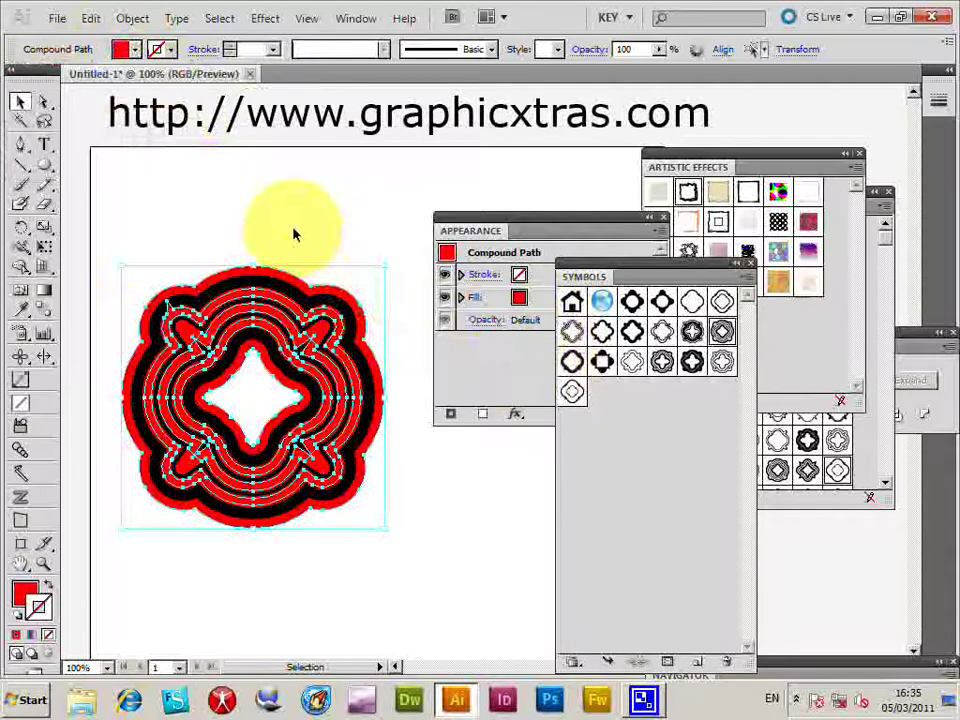
pyautogui.click(493, 583)
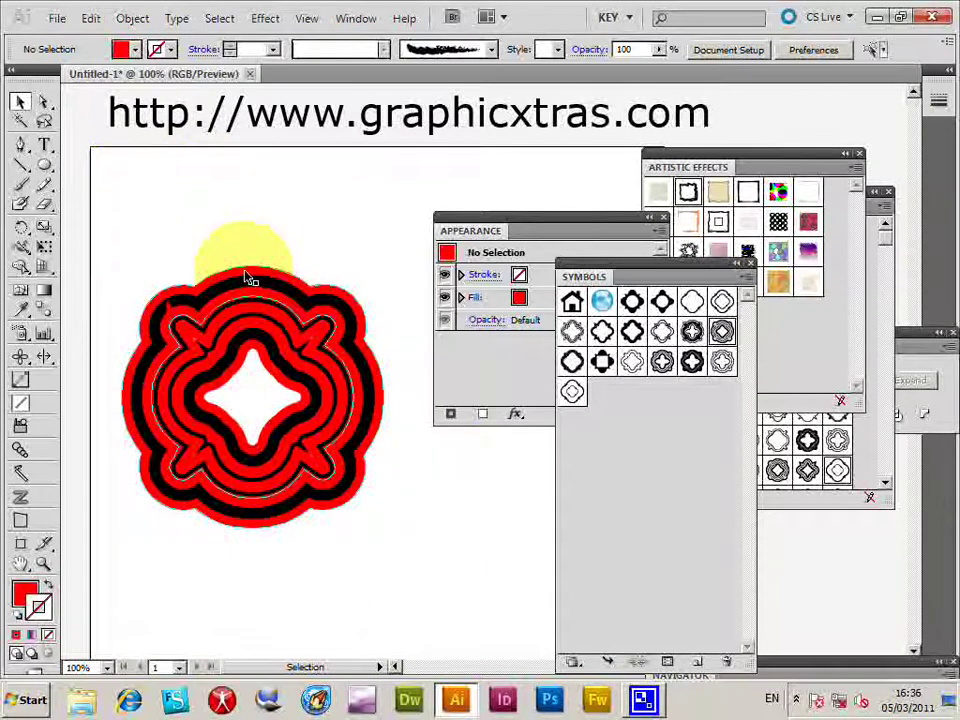
# Step: Select the banded frame and drag its top-left corner to skew it lopsided
pyautogui.moveTo(122, 236); pyautogui.dragTo(396, 535)
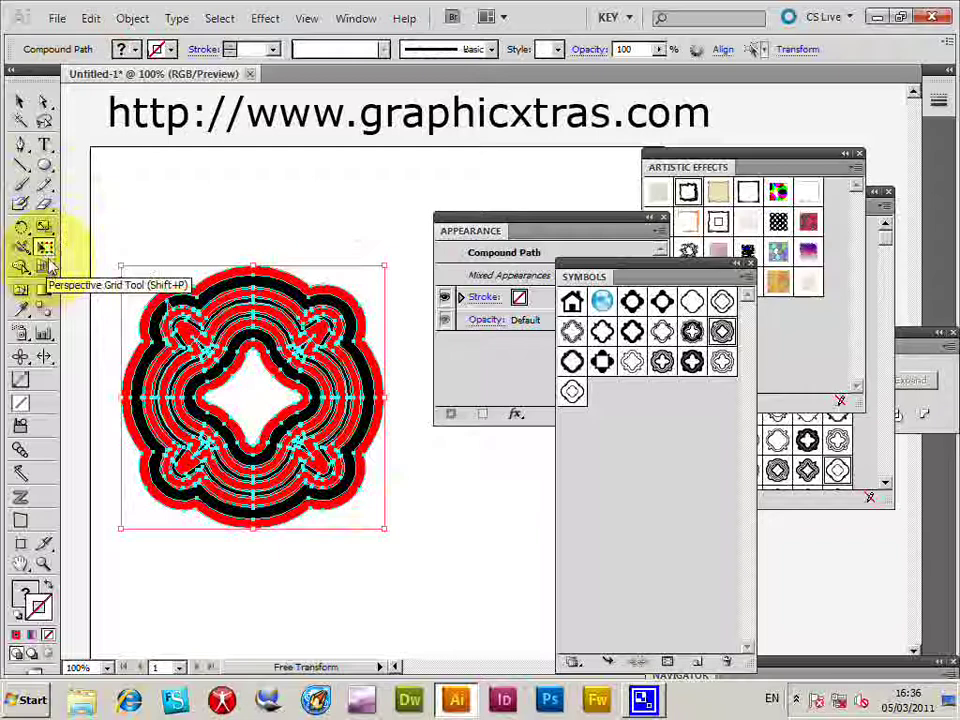
pyautogui.moveTo(120, 268); pyautogui.dragTo(290, 212)
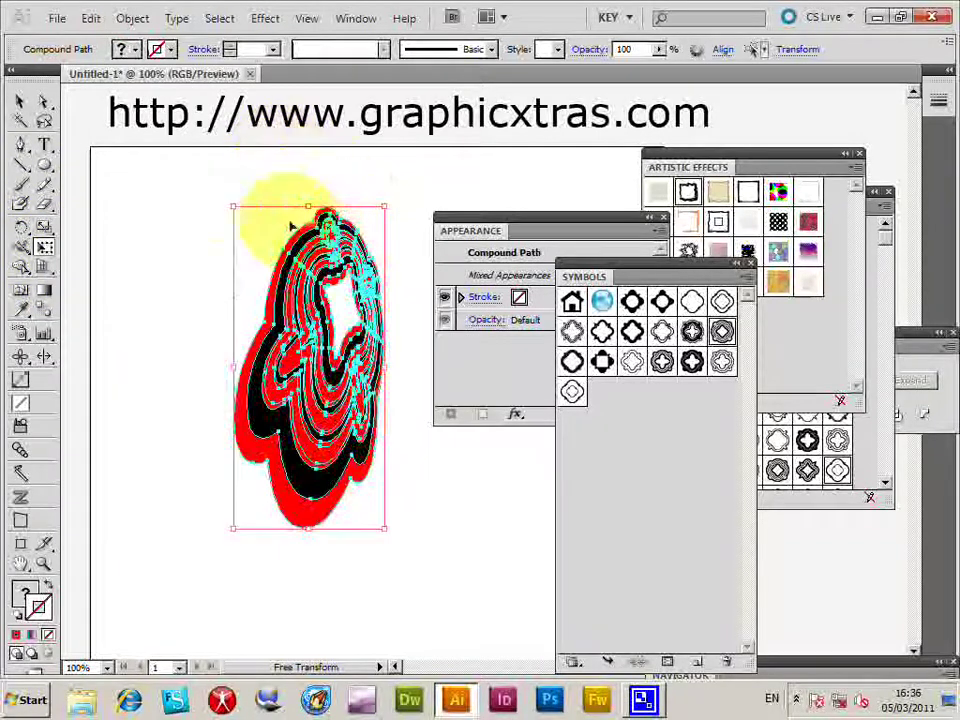
pyautogui.moveTo(231, 208)
pyautogui.mouseDown()
pyautogui.moveTo(178, 179)
pyautogui.moveTo(82, 168)
pyautogui.moveTo(314, 214)
pyautogui.mouseUp()
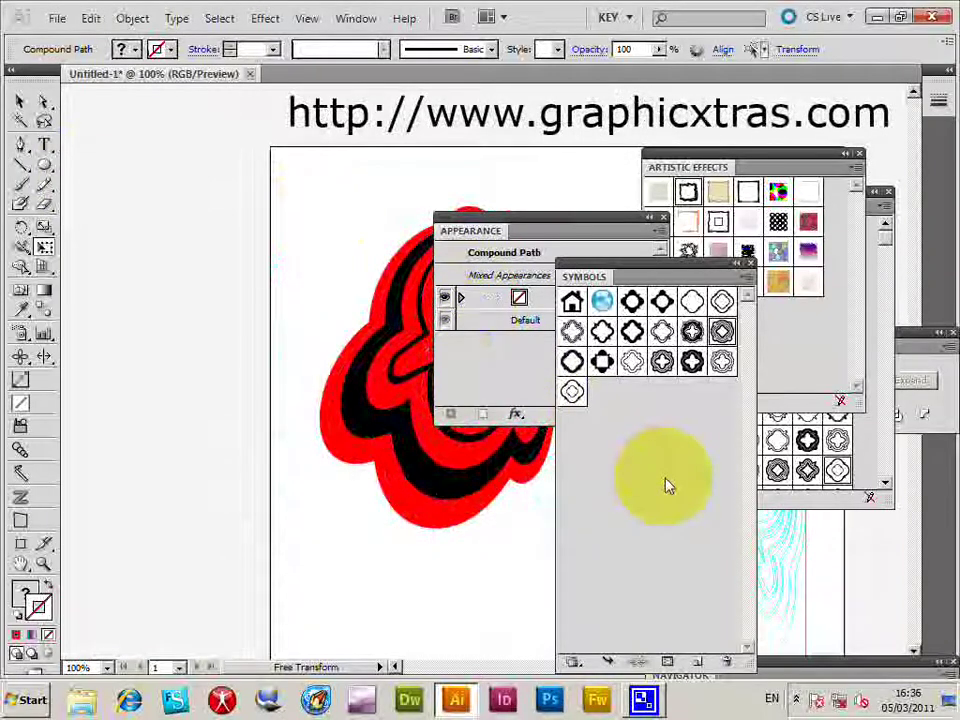
# Step: Drag the distorted frame into the Symbols panel as a new Graphic symbol
pyautogui.click(19, 101)
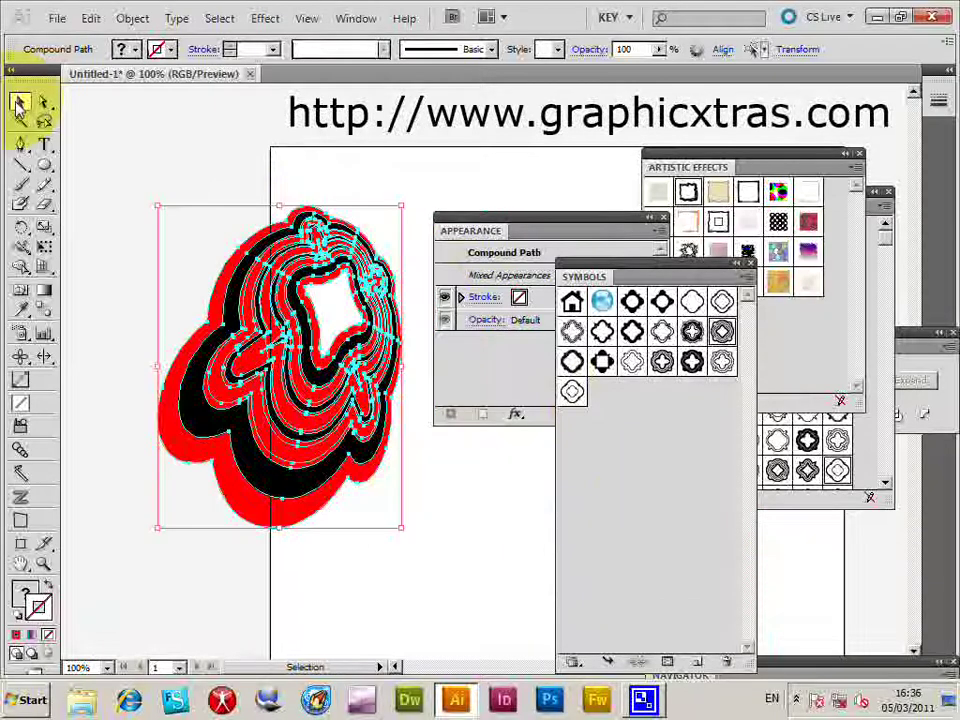
pyautogui.moveTo(300, 235); pyautogui.dragTo(634, 431)
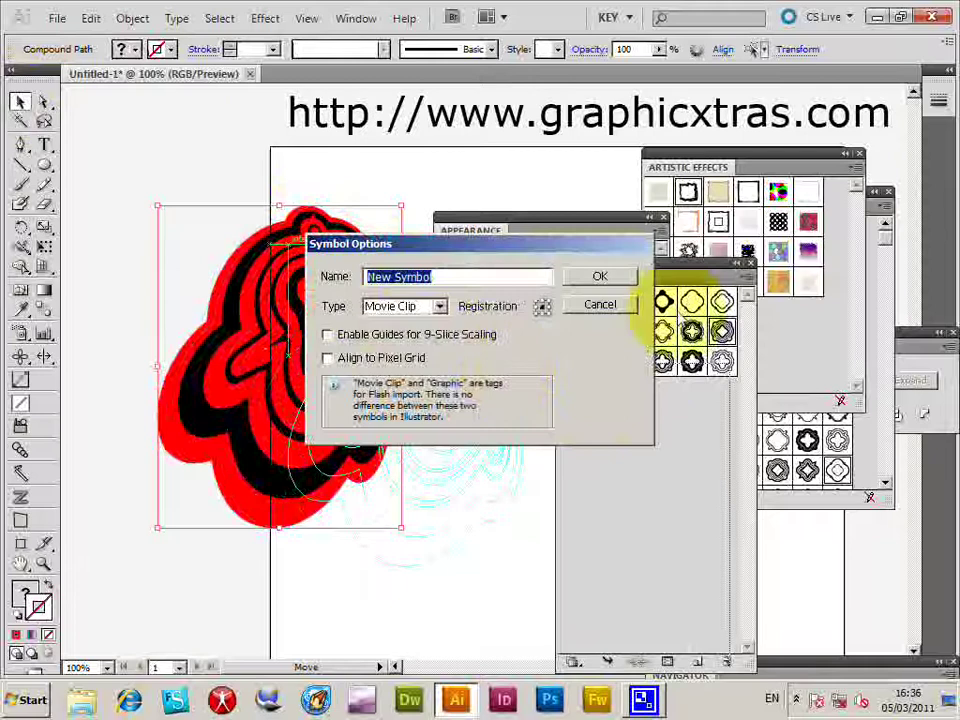
pyautogui.click(439, 307)
pyautogui.click(388, 338)
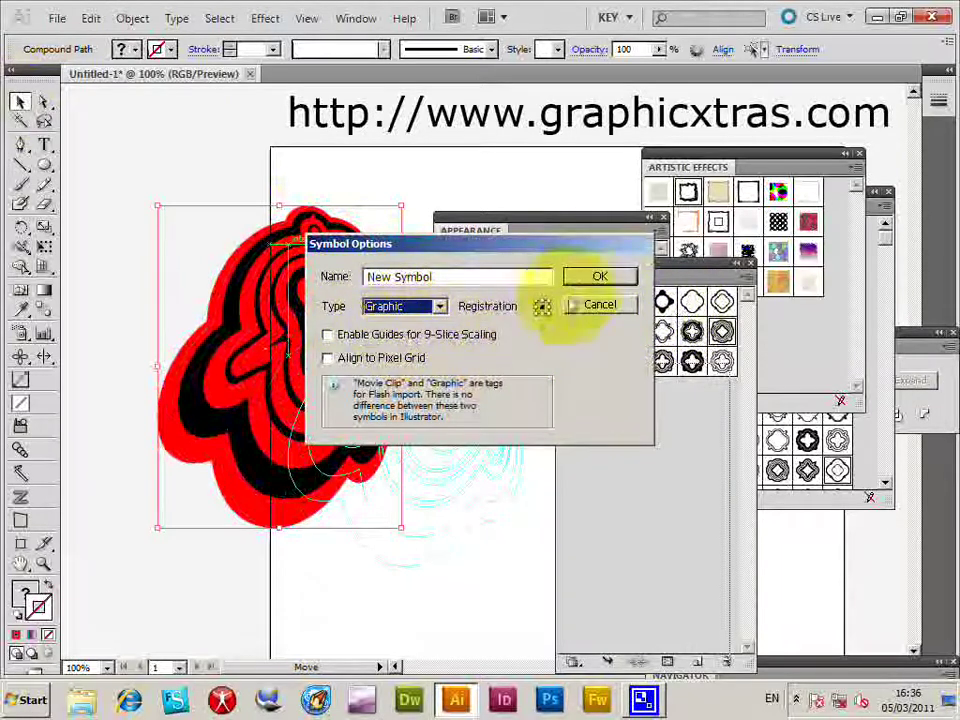
pyautogui.click(598, 278)
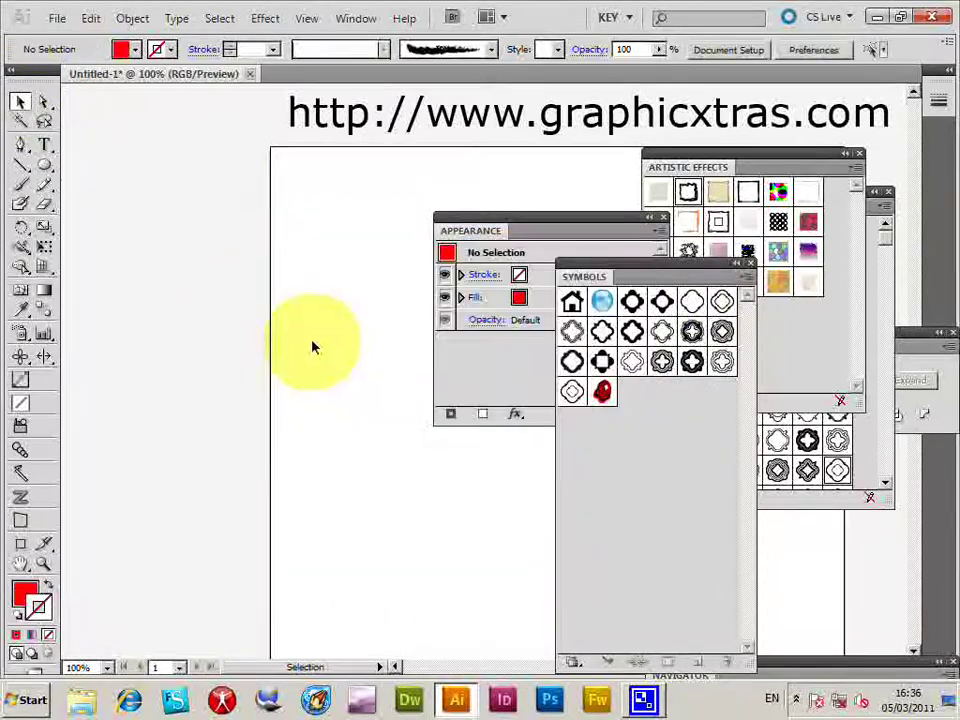